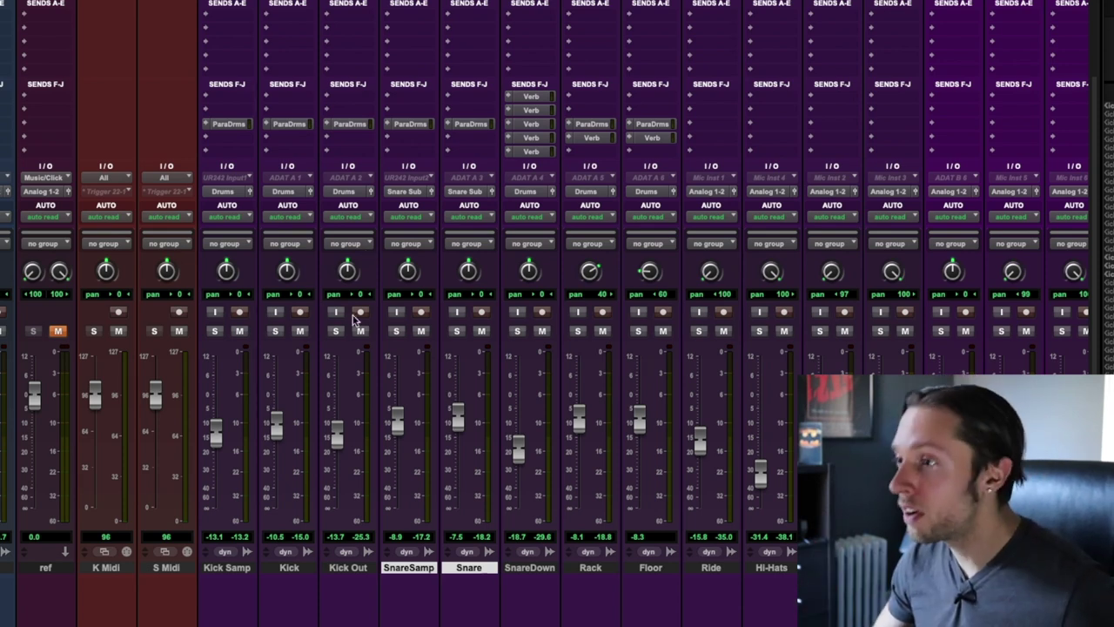
# Place the playback cursor at bar 95 on the snare tracks in the Edit window
pyautogui.hscroll(8, 361, 322)
pyautogui.hscroll(-4, 352, 326)
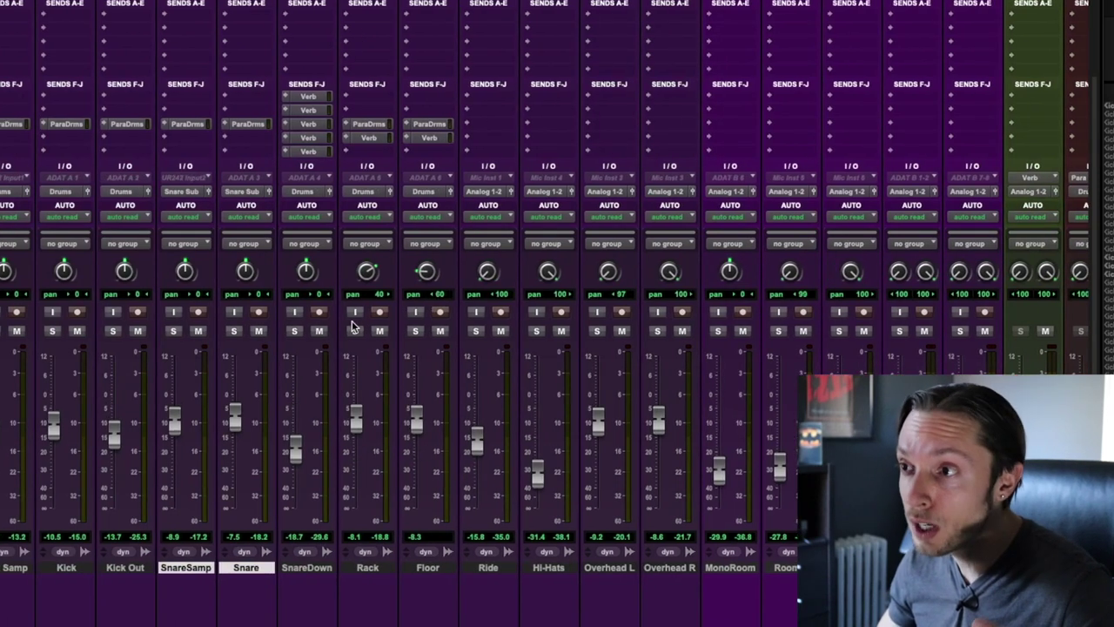
pyautogui.hscroll(-2, 266, 603)
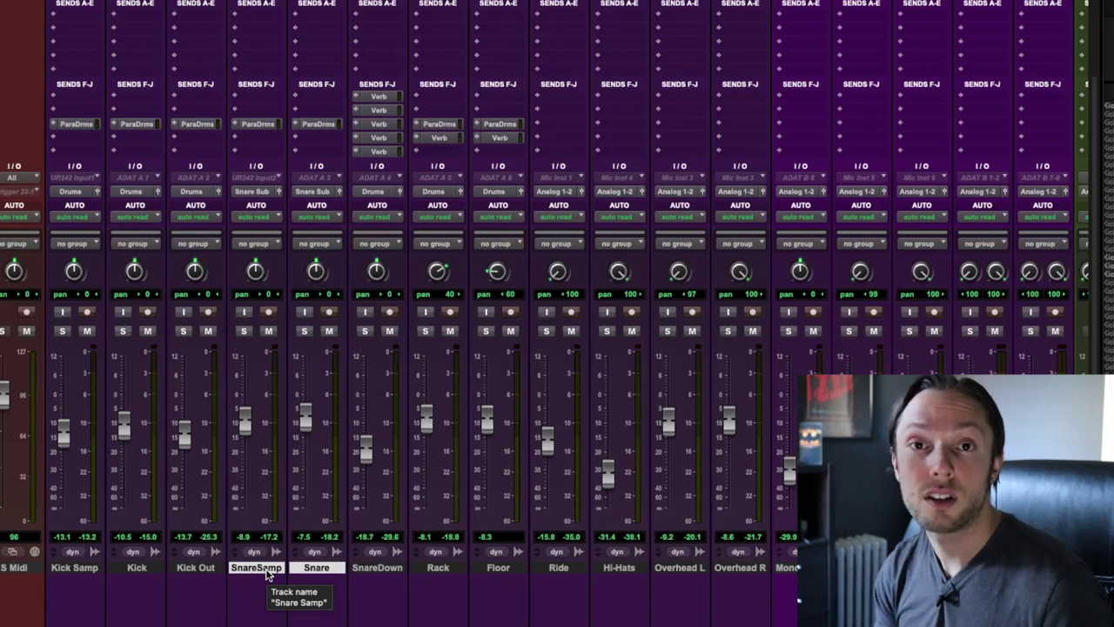
pyautogui.press('super+equal')
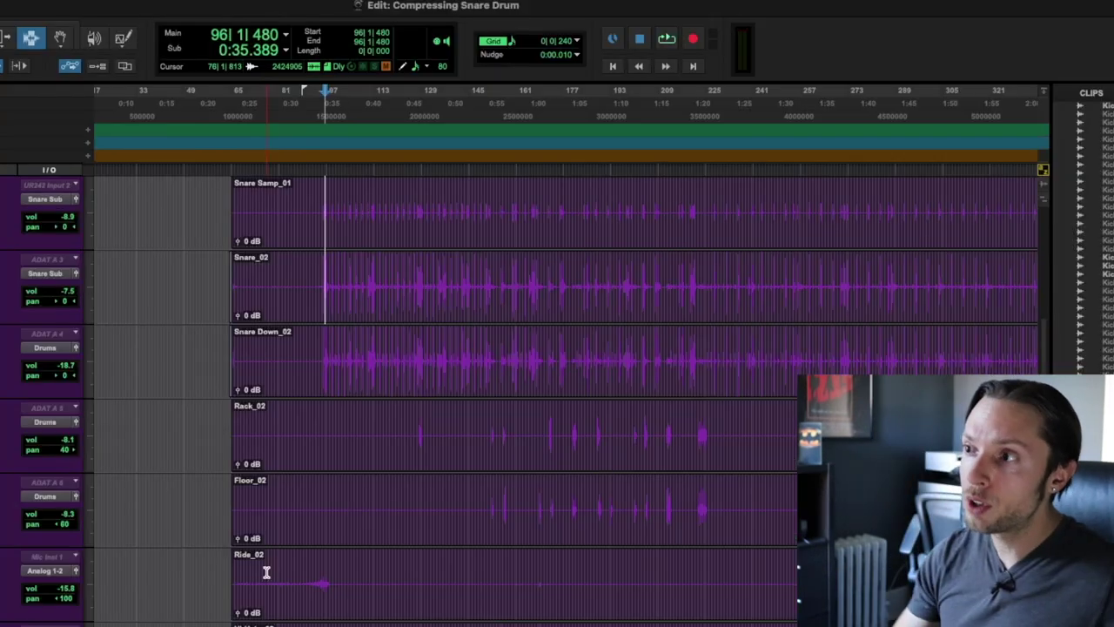
pyautogui.click(323, 242)
pyautogui.scroll(4, 323, 242)
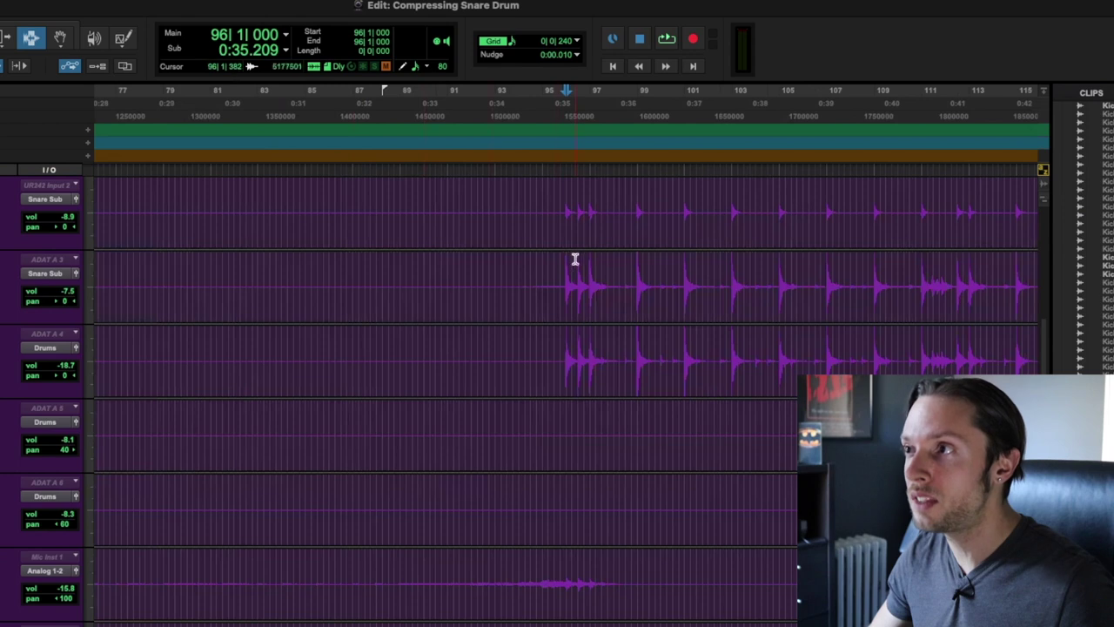
pyautogui.click(559, 229)
pyautogui.scroll(-1, 560, 229)
pyautogui.click(550, 225)
pyautogui.hscroll(2, 550, 224)
pyautogui.click(481, 209)
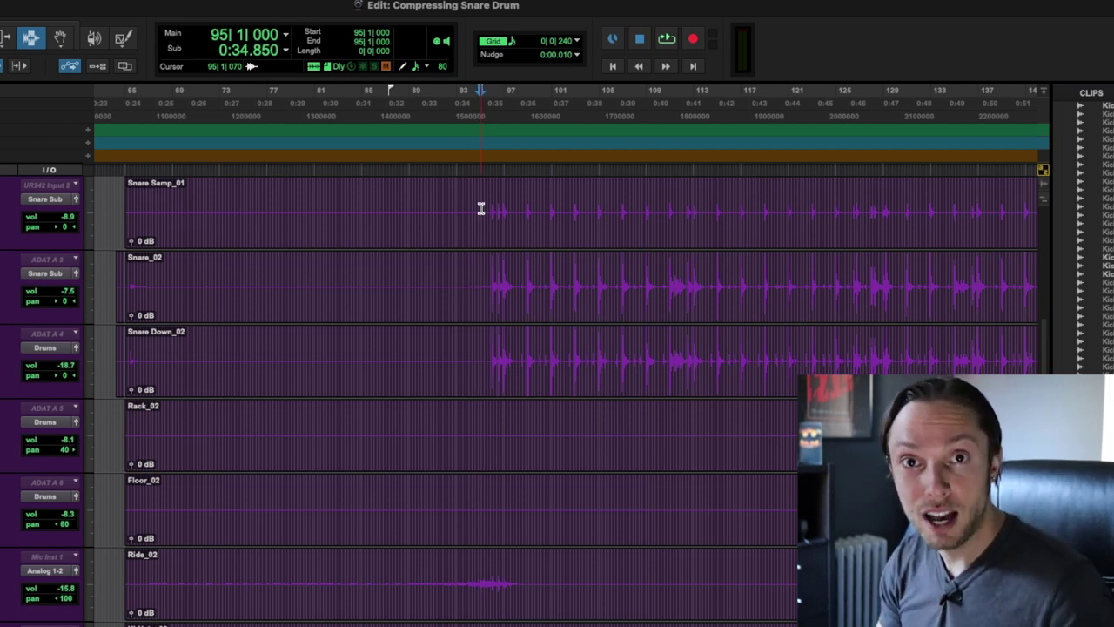
# Play the unprocessed snares from bar 95, zoom out and back in around bar 150, then stop
pyautogui.press('space')
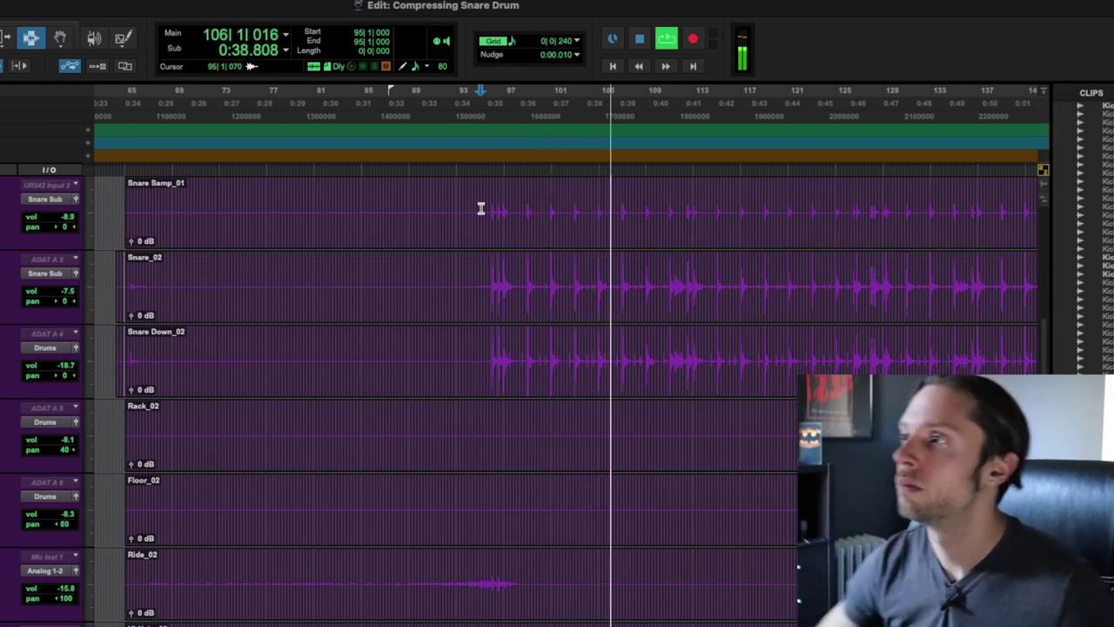
pyautogui.press('super+equal')
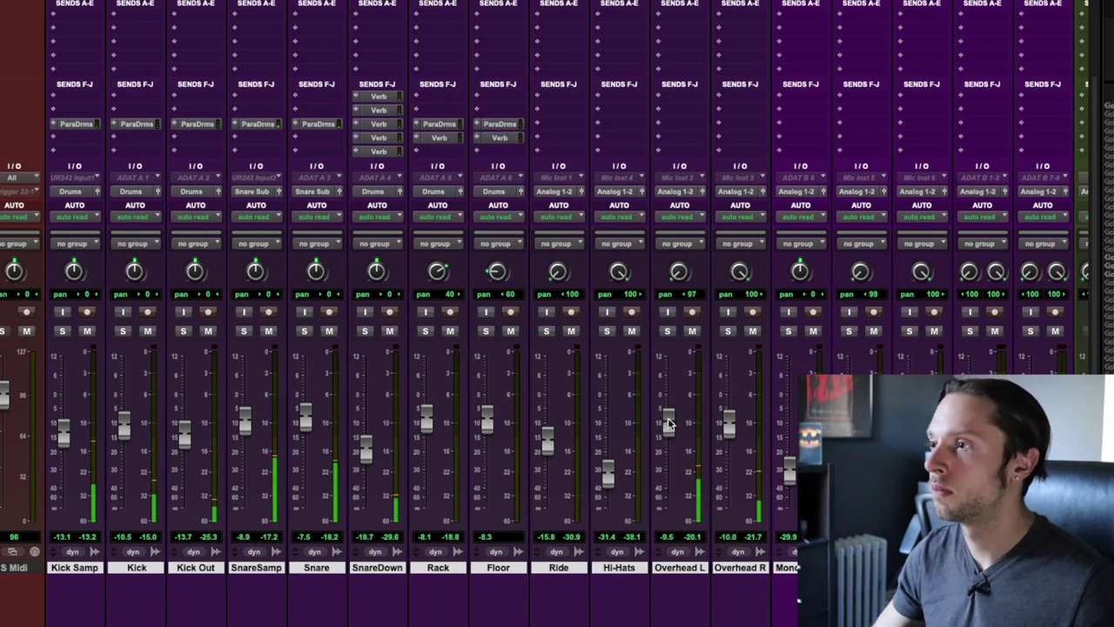
pyautogui.hscroll(6, 668, 424)
pyautogui.hscroll(-4, 573, 404)
pyautogui.press('super+equal')
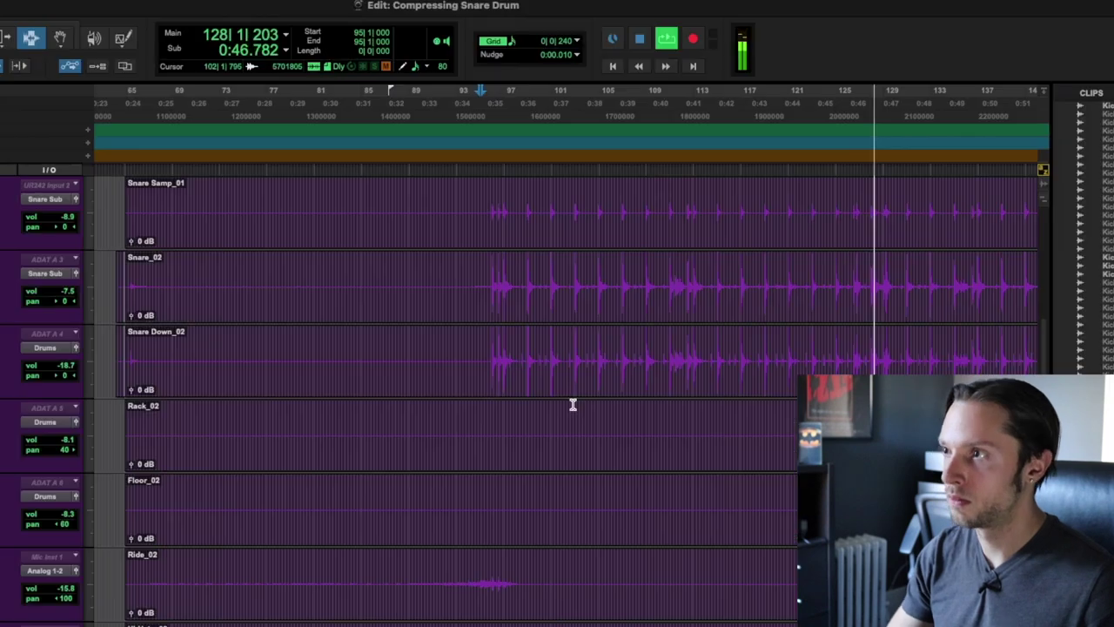
pyautogui.press('super+bracketleft')
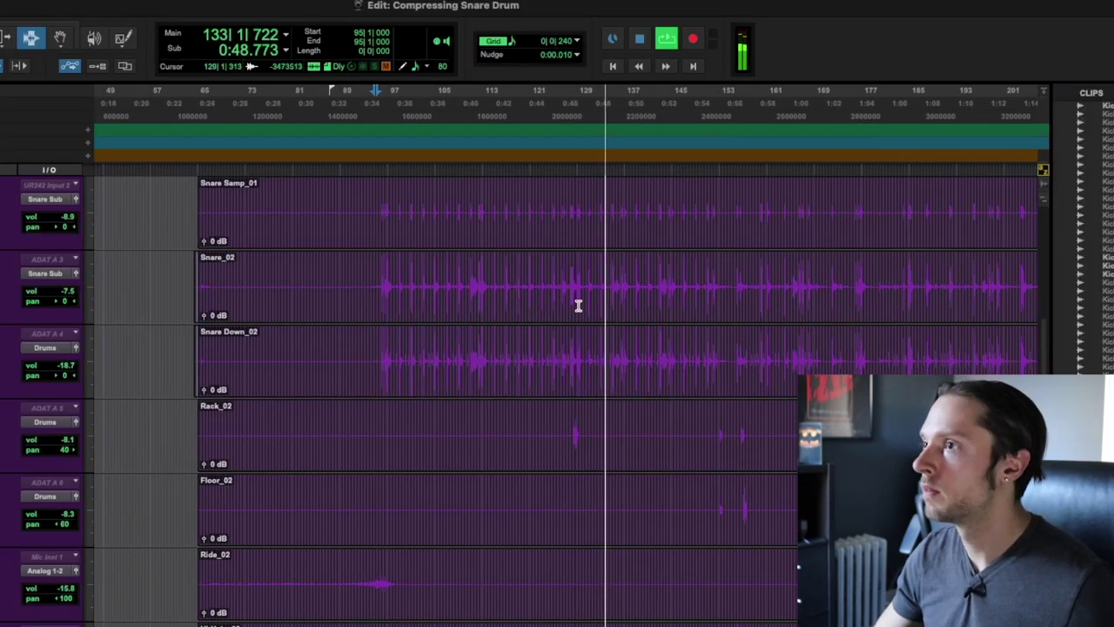
pyautogui.hscroll(3, 578, 305)
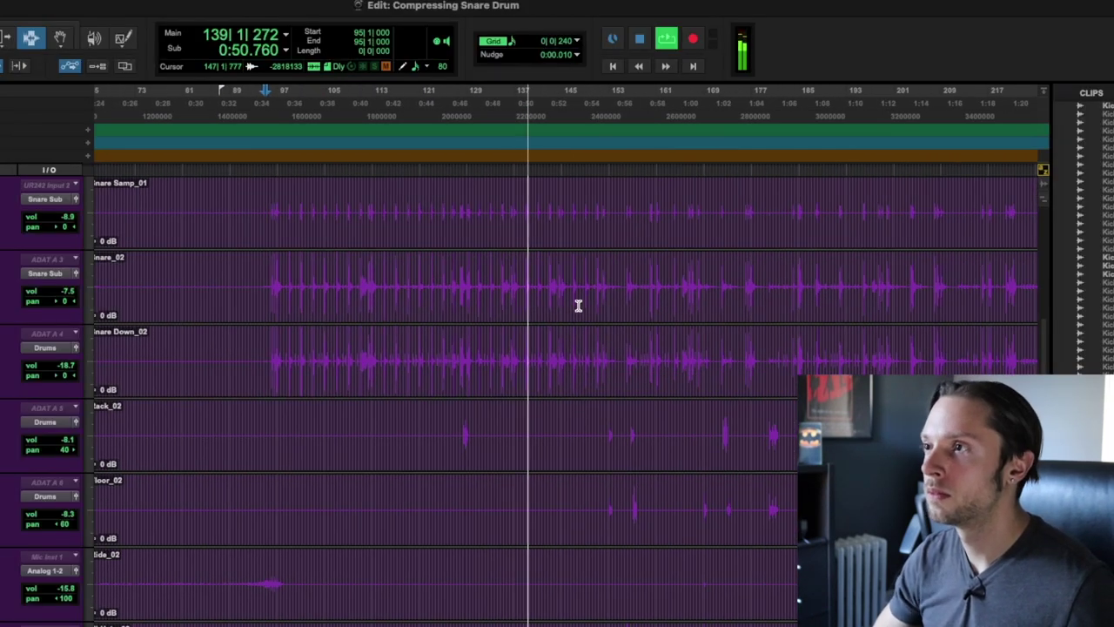
pyautogui.hscroll(3, 540, 296)
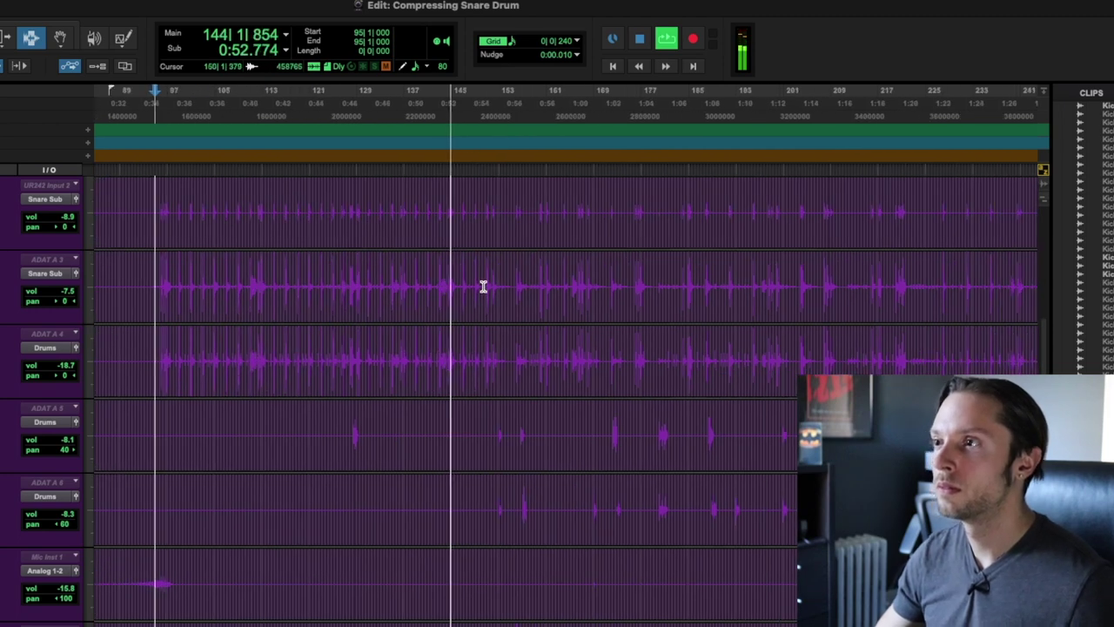
pyautogui.press('super+bracketright')
pyautogui.press('super+bracketright')
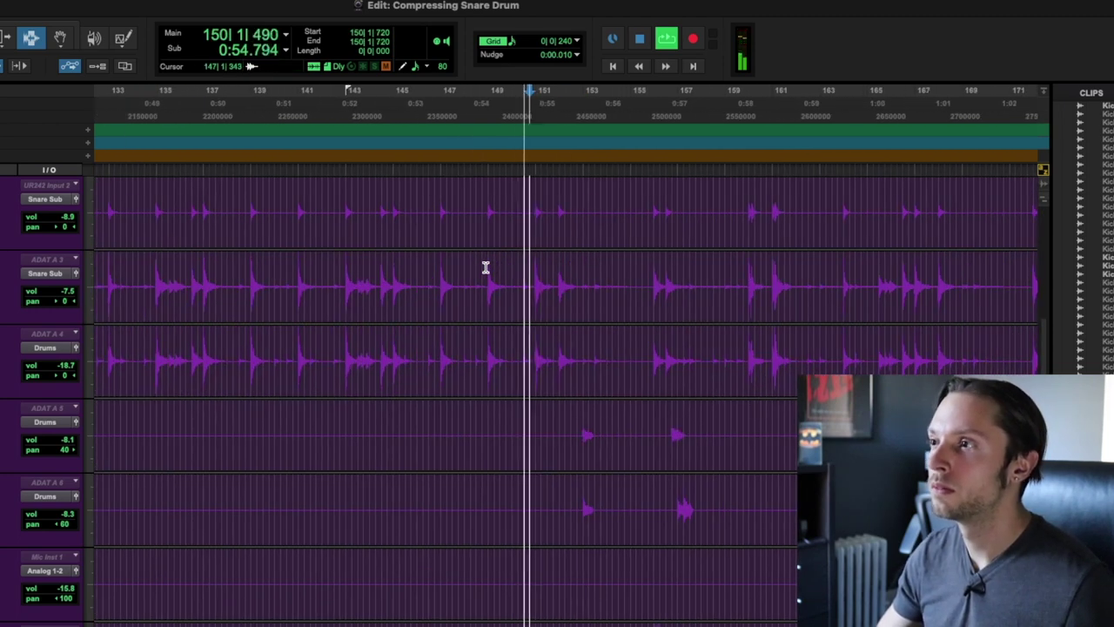
pyautogui.press('space')
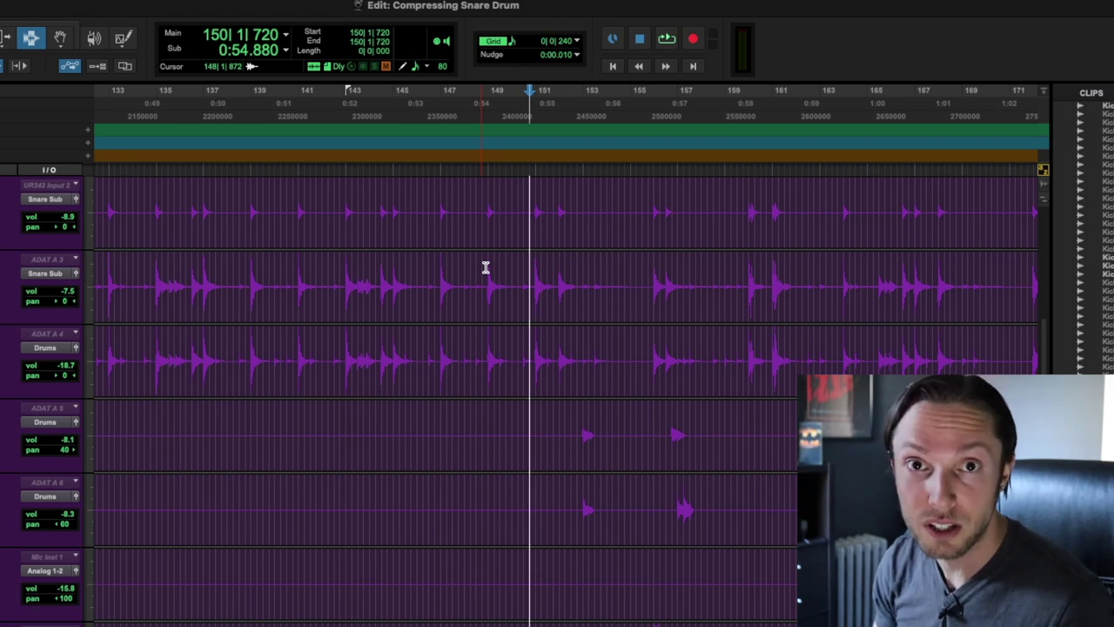
# Disable the MH ChannelStrip compressors on Snare Samp and Snare in the mixer
pyautogui.hotkey('ctrl', '=')
pyautogui.scroll(3, 470, 304)
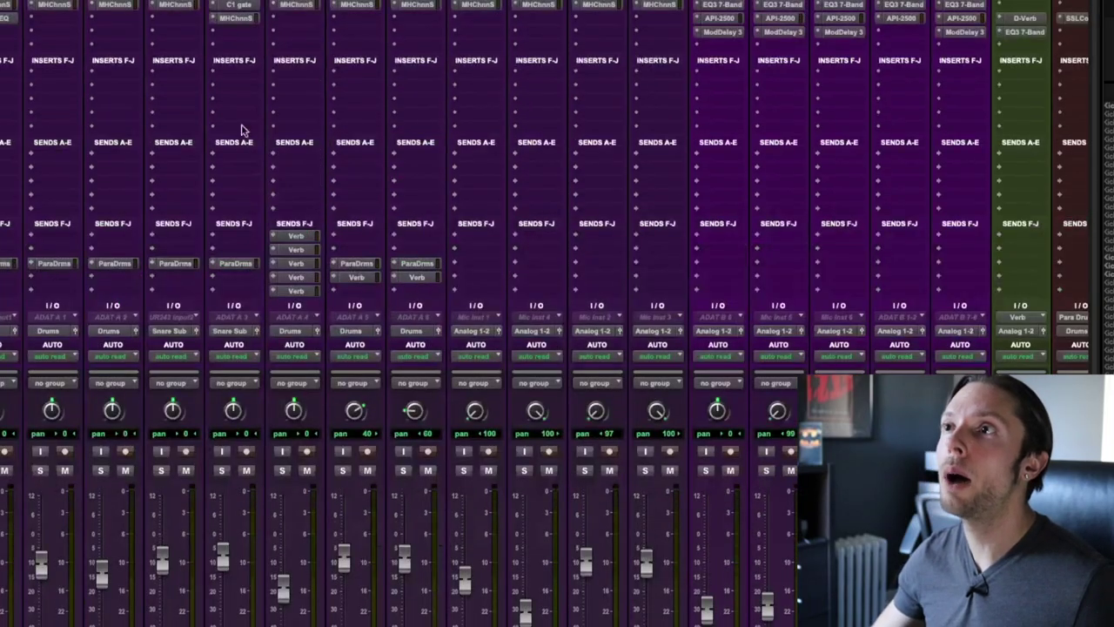
pyautogui.scroll(-3, 249, 24)
pyautogui.scroll(3, 232, 37)
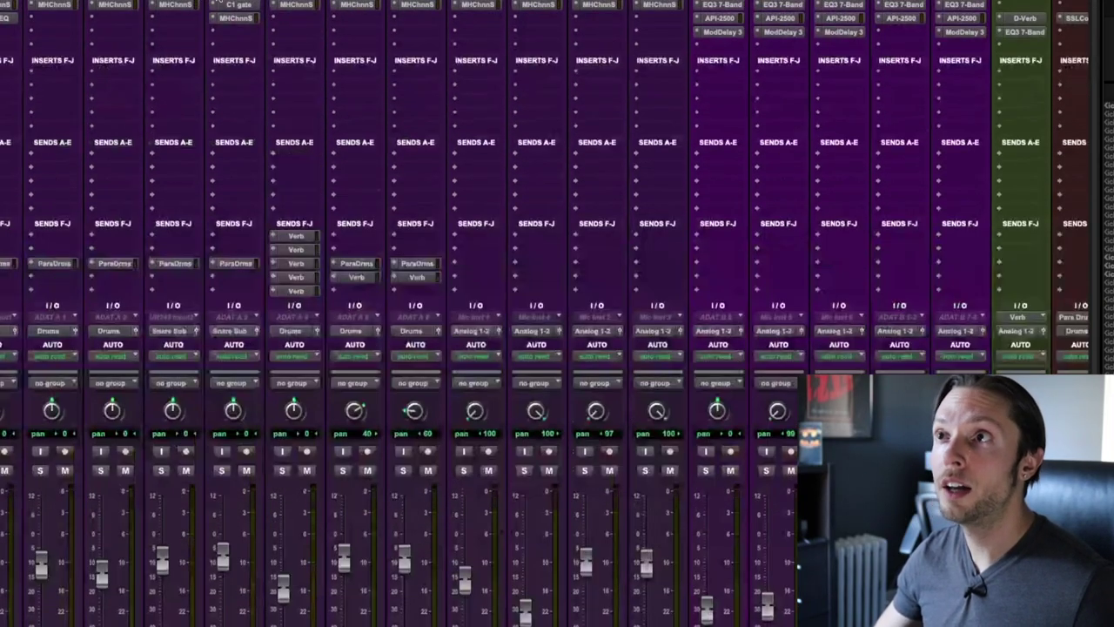
pyautogui.click(178, 6)
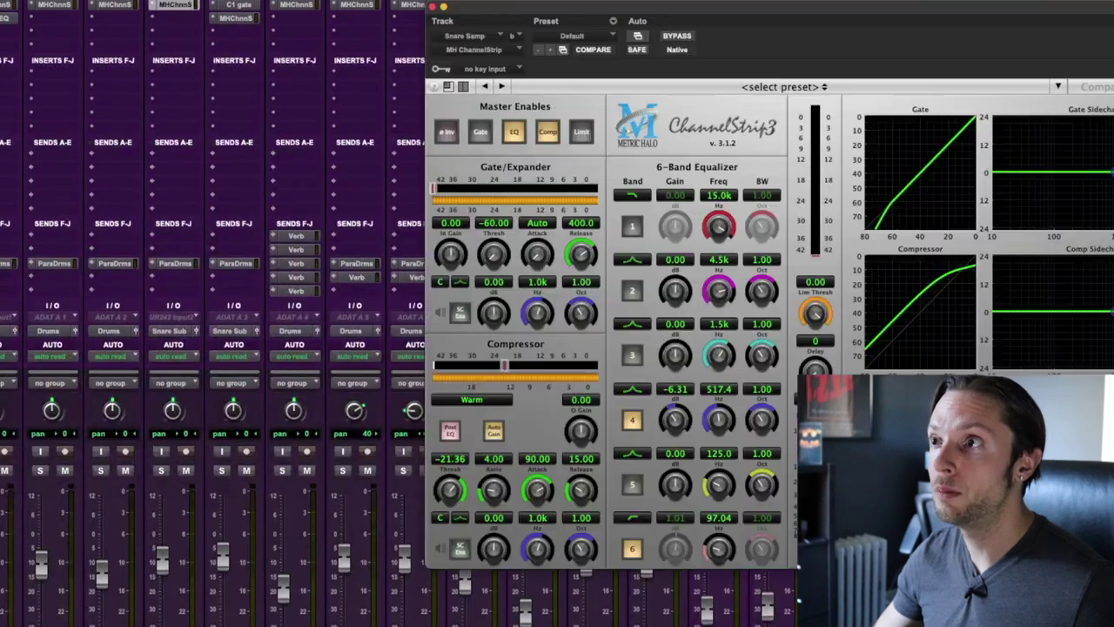
pyautogui.click(545, 135)
pyautogui.click(434, 7)
pyautogui.click(246, 18)
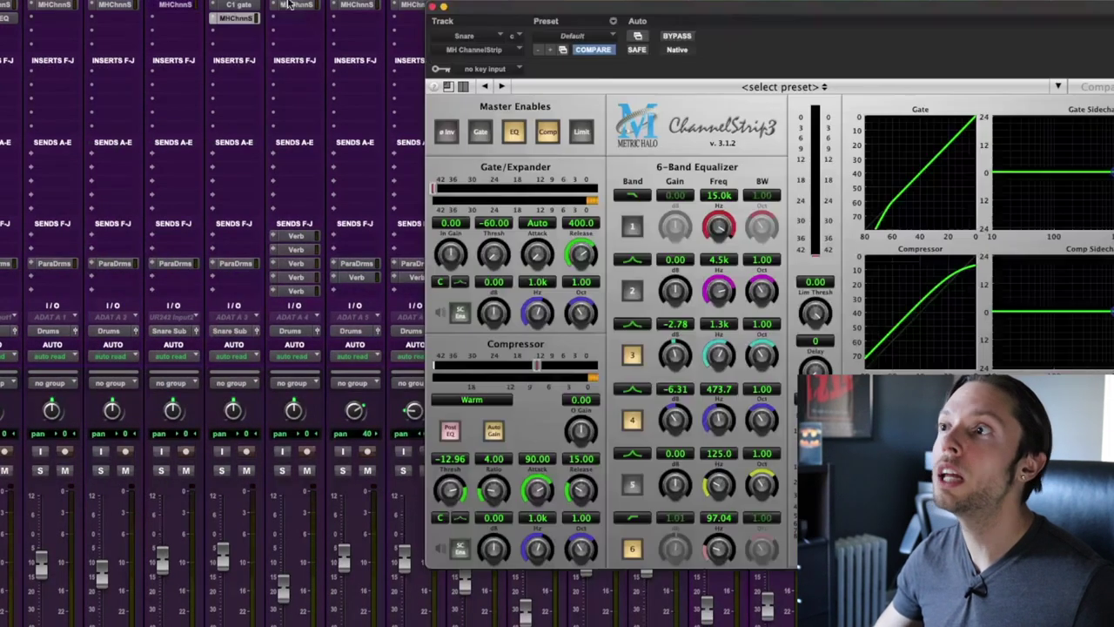
pyautogui.click(550, 135)
pyautogui.click(433, 8)
# Solo the Snare track and return to the Edit window
pyautogui.scroll(-4, 403, 196)
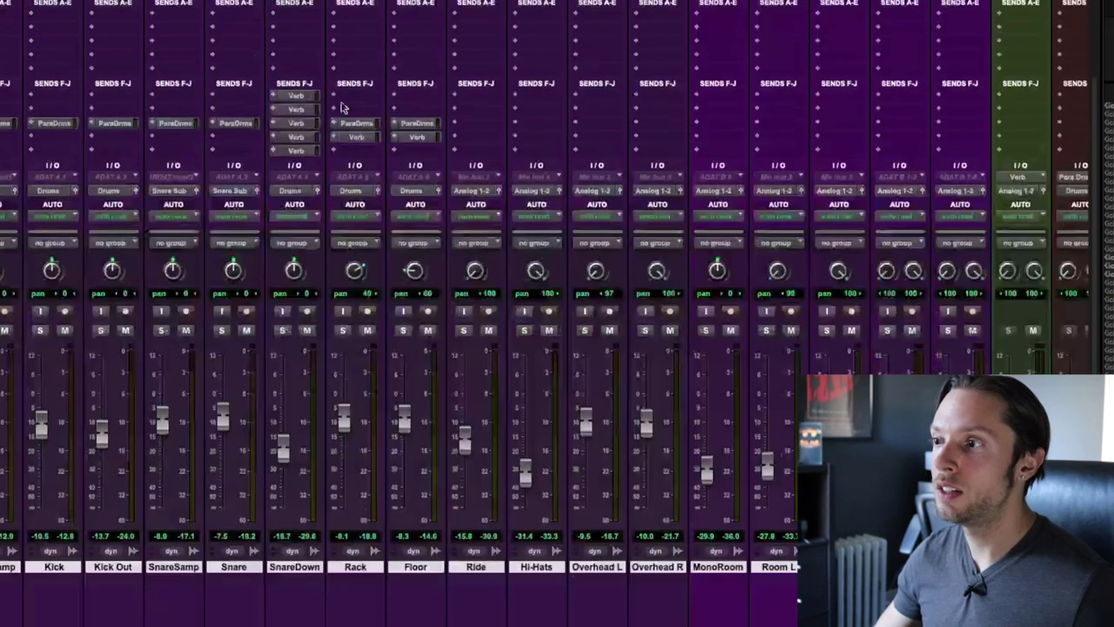
pyautogui.hscroll(8, 403, 195)
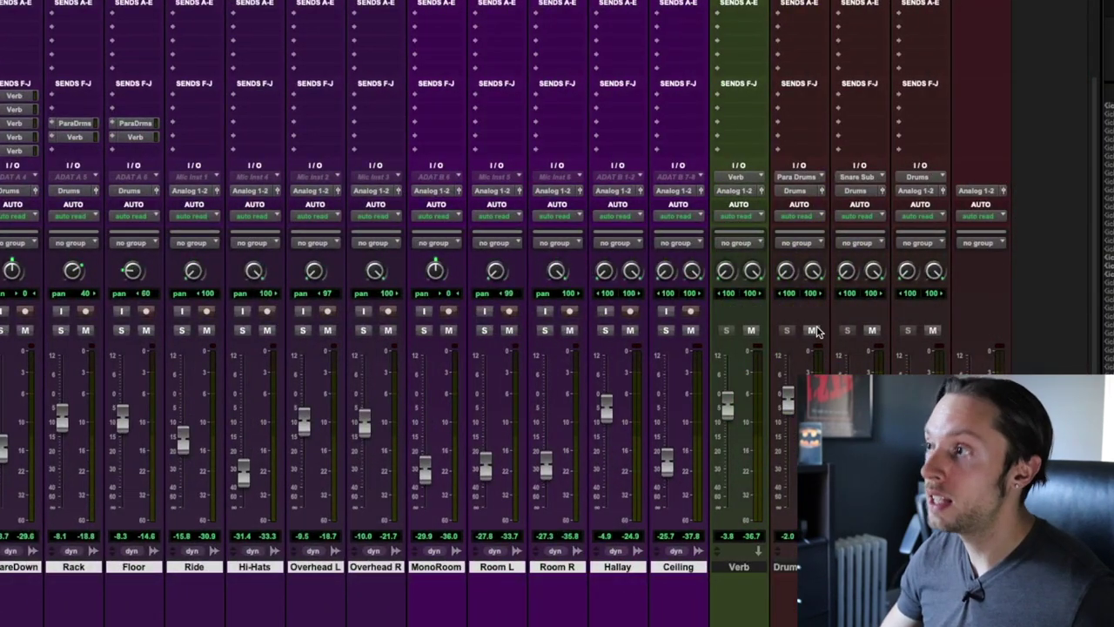
pyautogui.scroll(3, 819, 109)
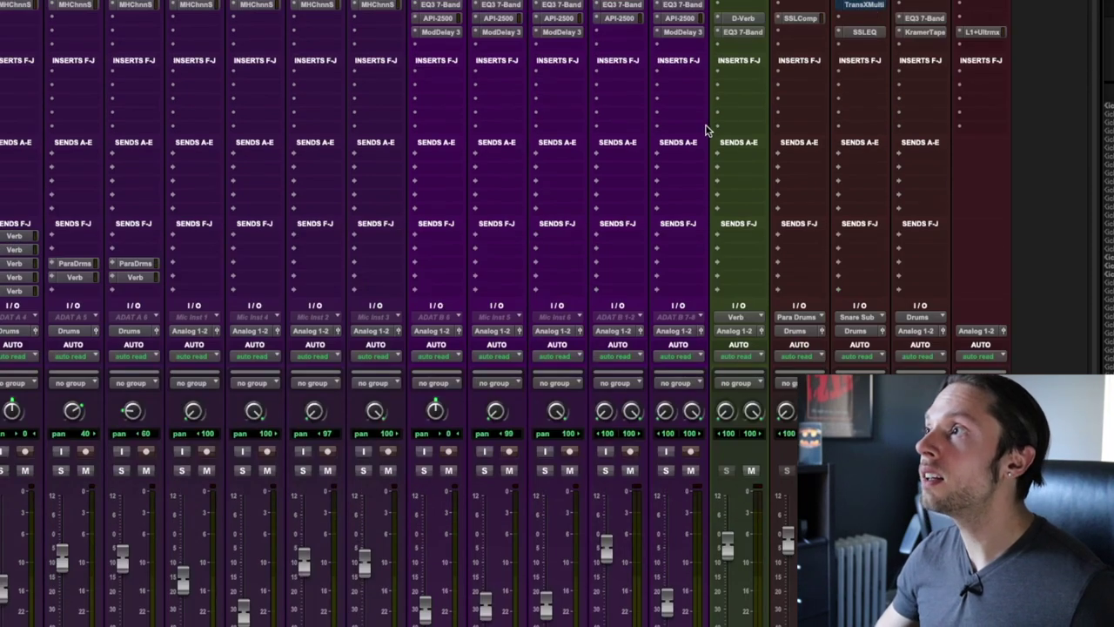
pyautogui.scroll(-3, 707, 129)
pyautogui.hscroll(-8, 522, 261)
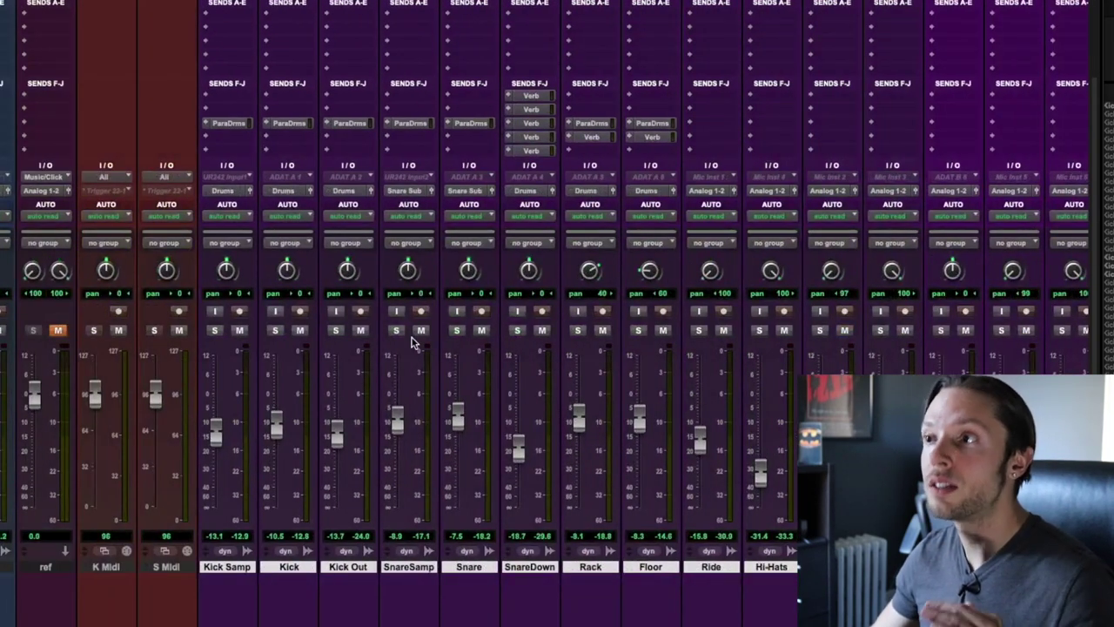
pyautogui.click(460, 330)
pyautogui.scroll(3, 464, 142)
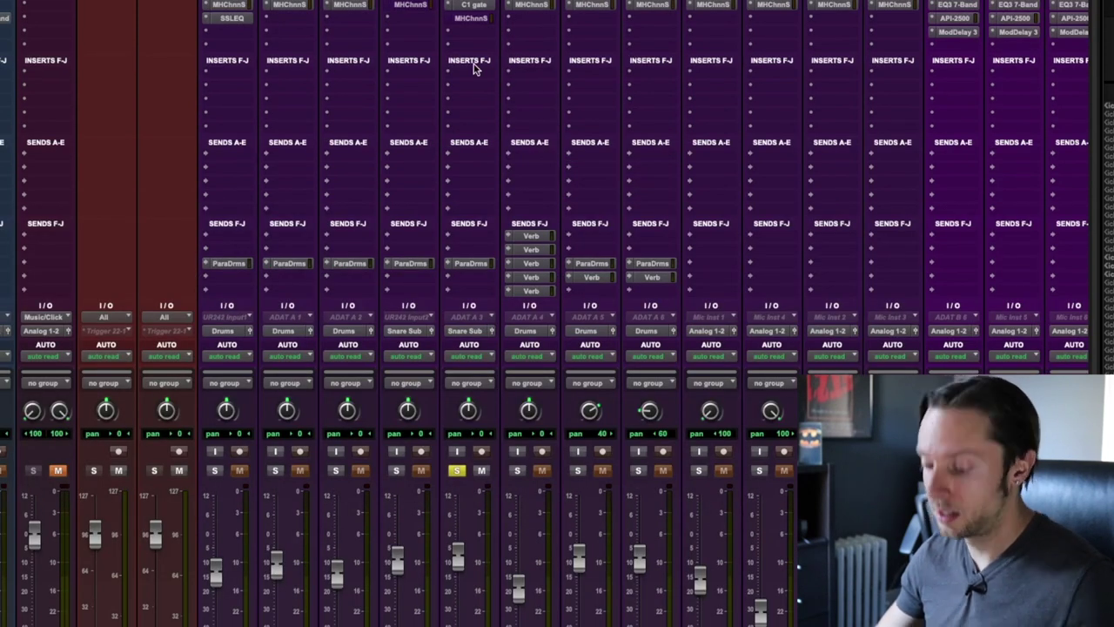
pyautogui.press('super+equal')
pyautogui.click(515, 273)
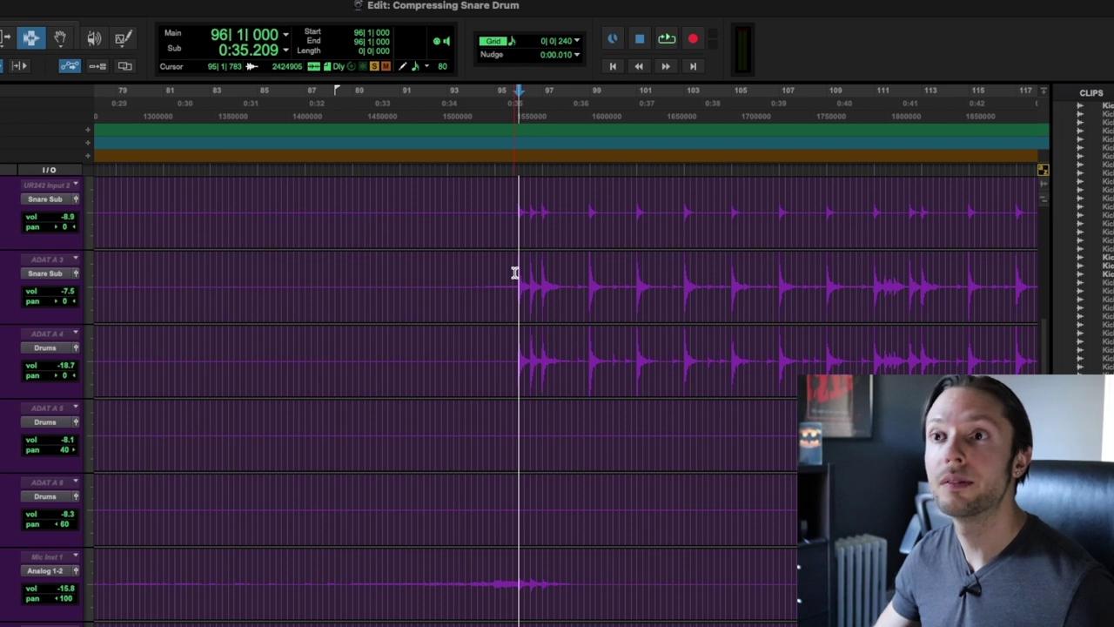
pyautogui.press('space')
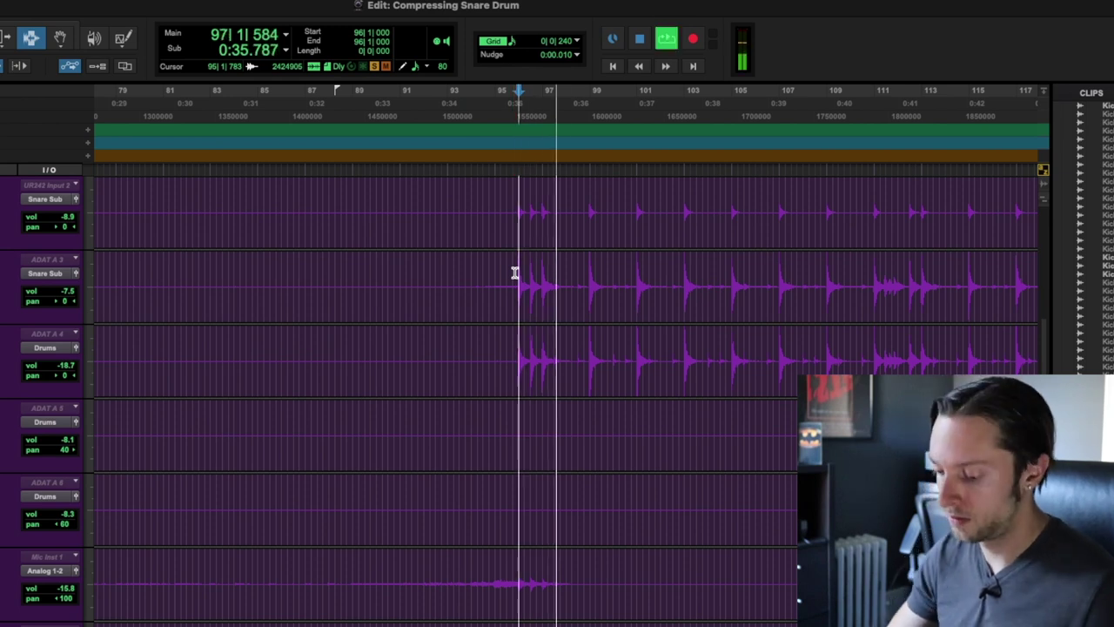
pyautogui.press('super+equal')
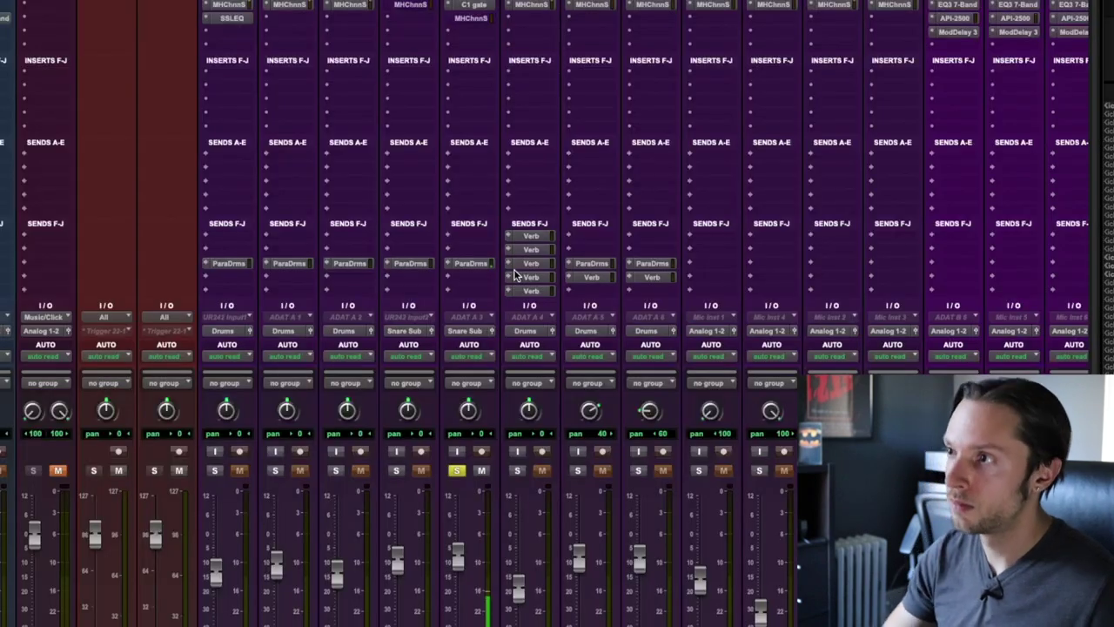
pyautogui.click(482, 21)
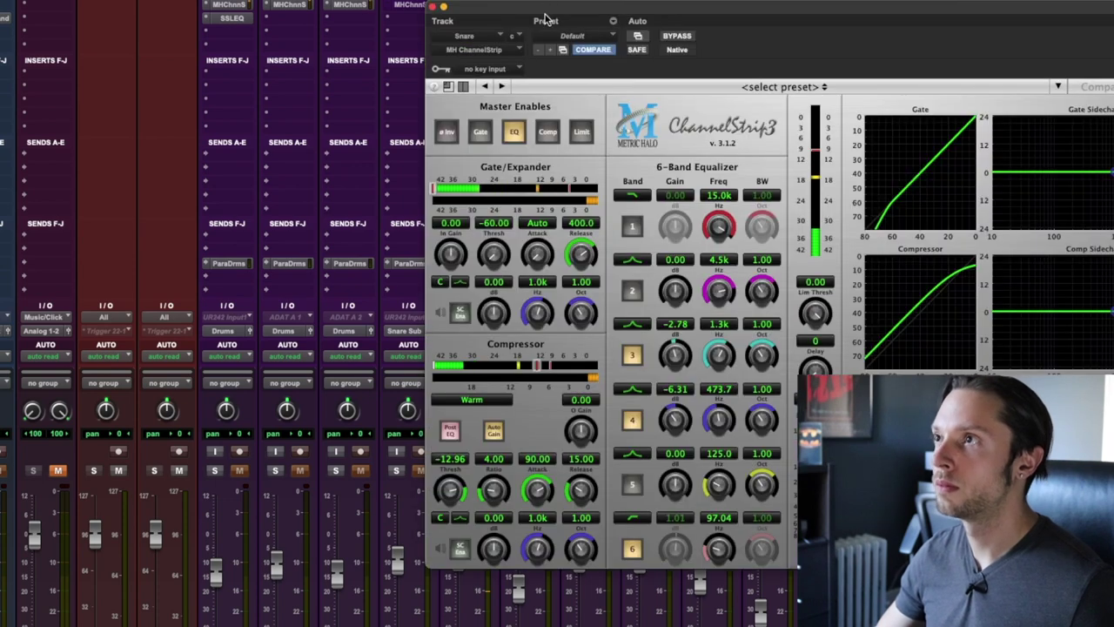
pyautogui.moveTo(548, 14); pyautogui.dragTo(291, 7)
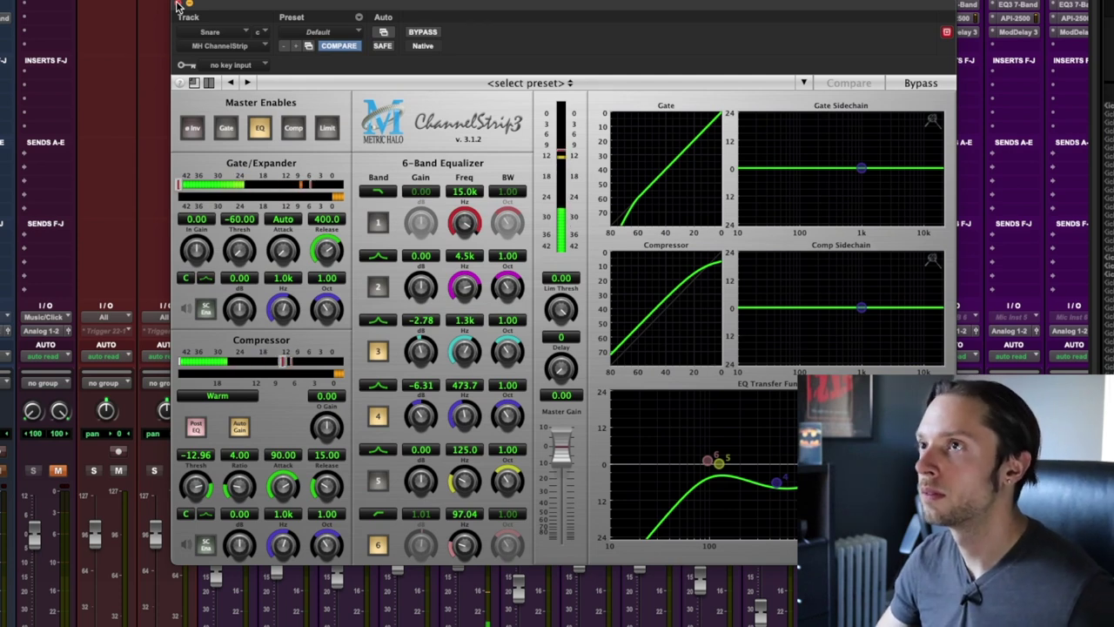
pyautogui.click(179, 6)
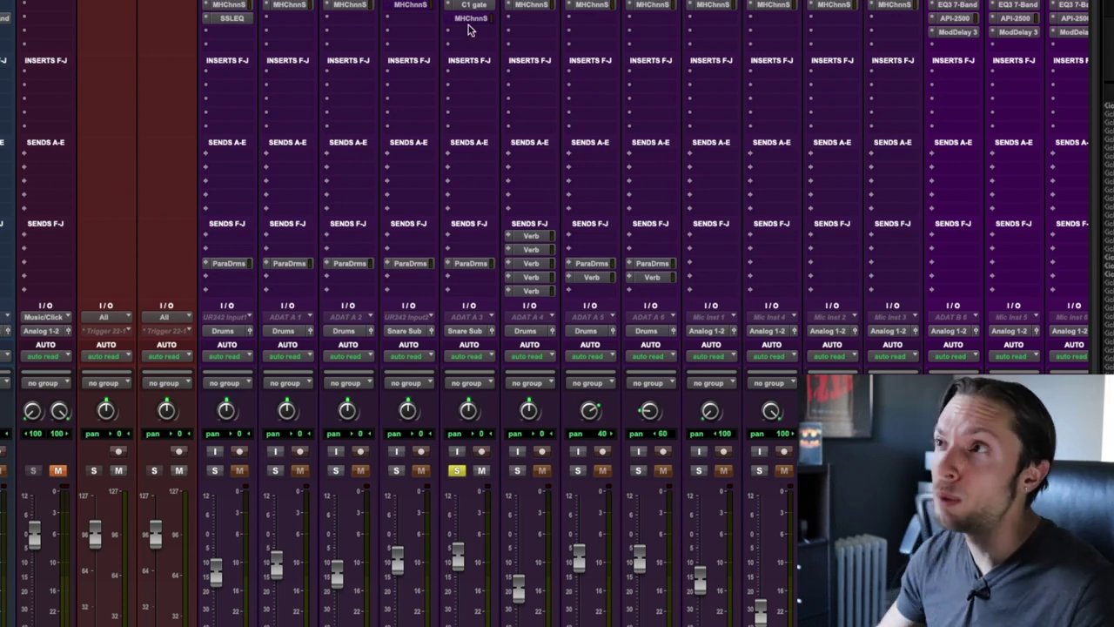
pyautogui.click(471, 18)
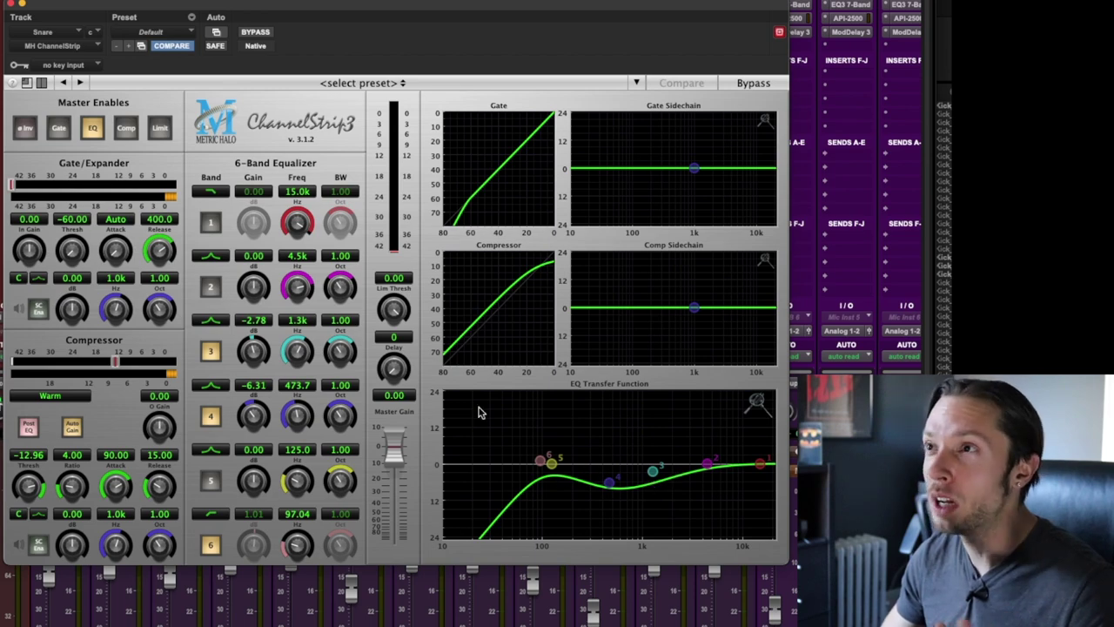
pyautogui.click(12, 5)
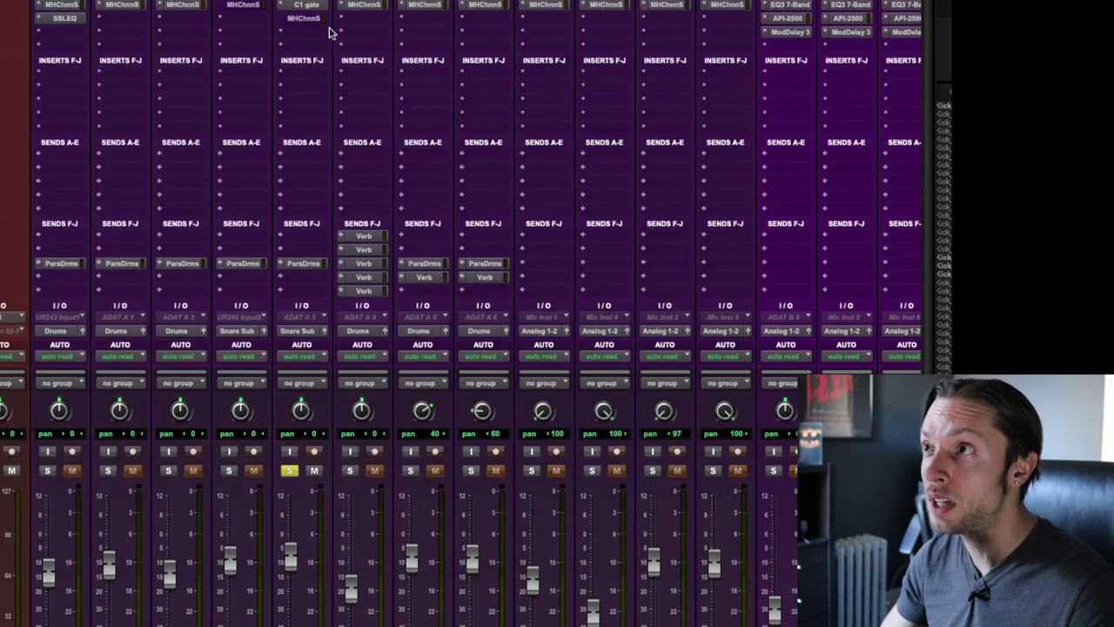
# Open the Snare's C1 Gate window, shift it right, then close it
pyautogui.click(309, 6)
pyautogui.moveTo(480, 5); pyautogui.dragTo(519, 6)
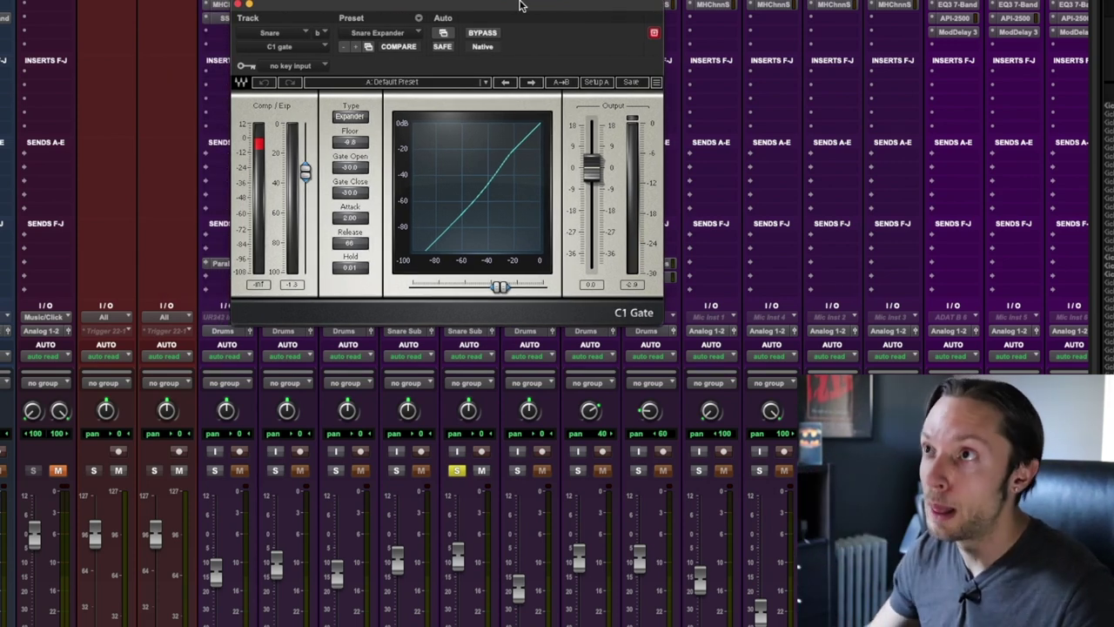
pyautogui.click(238, 5)
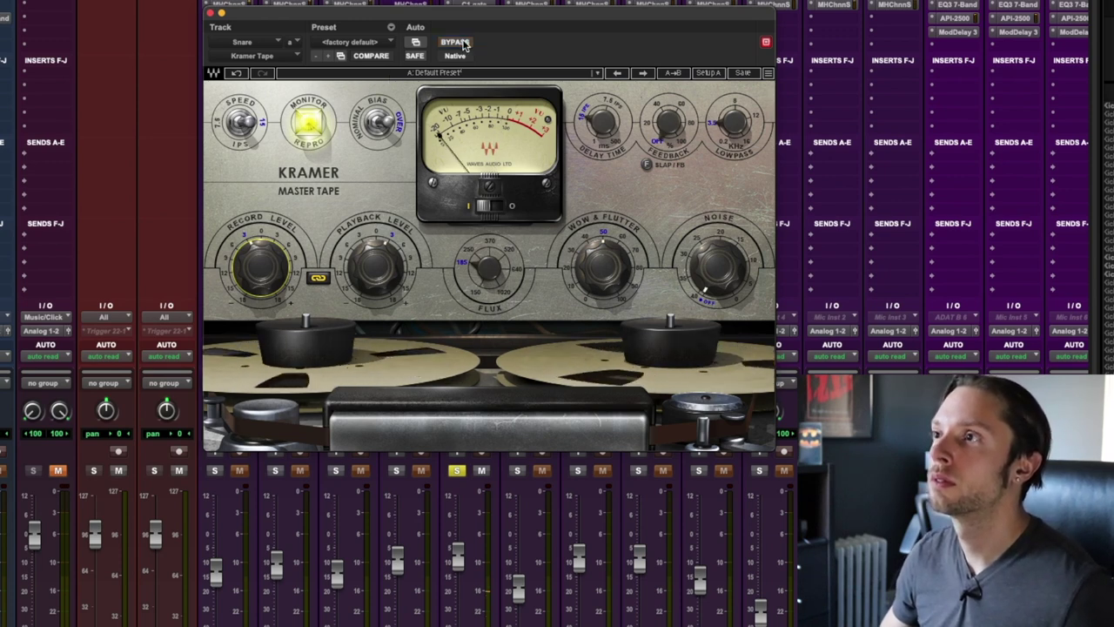
# A/B the Snare's Kramer Master Tape saturation, leave it active, and close the window
pyautogui.click(454, 42)
pyautogui.click(464, 45)
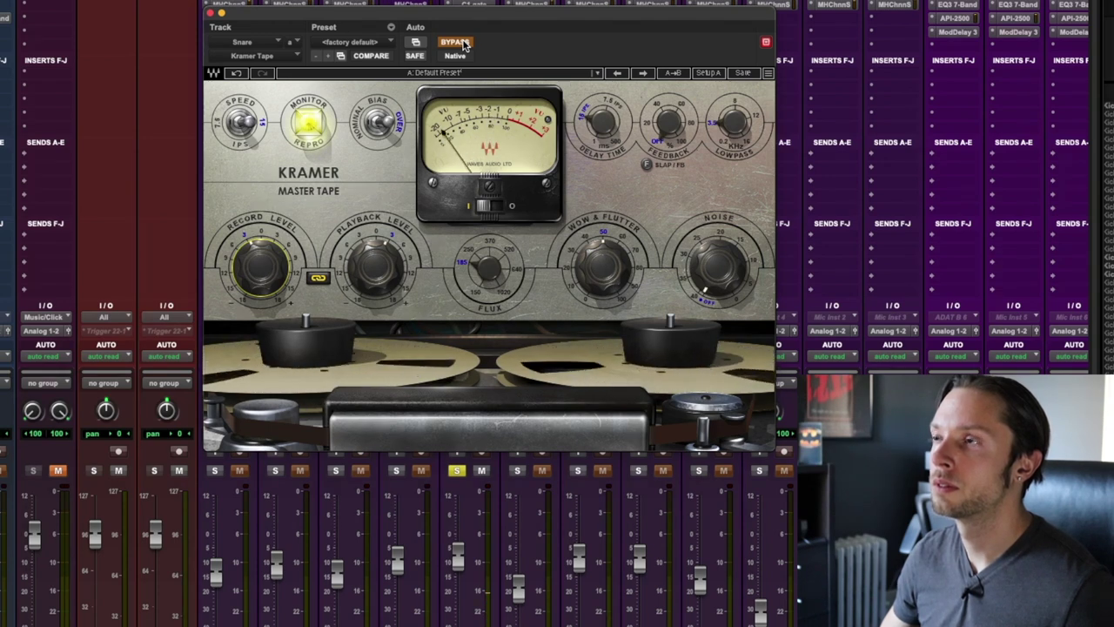
pyautogui.click(464, 46)
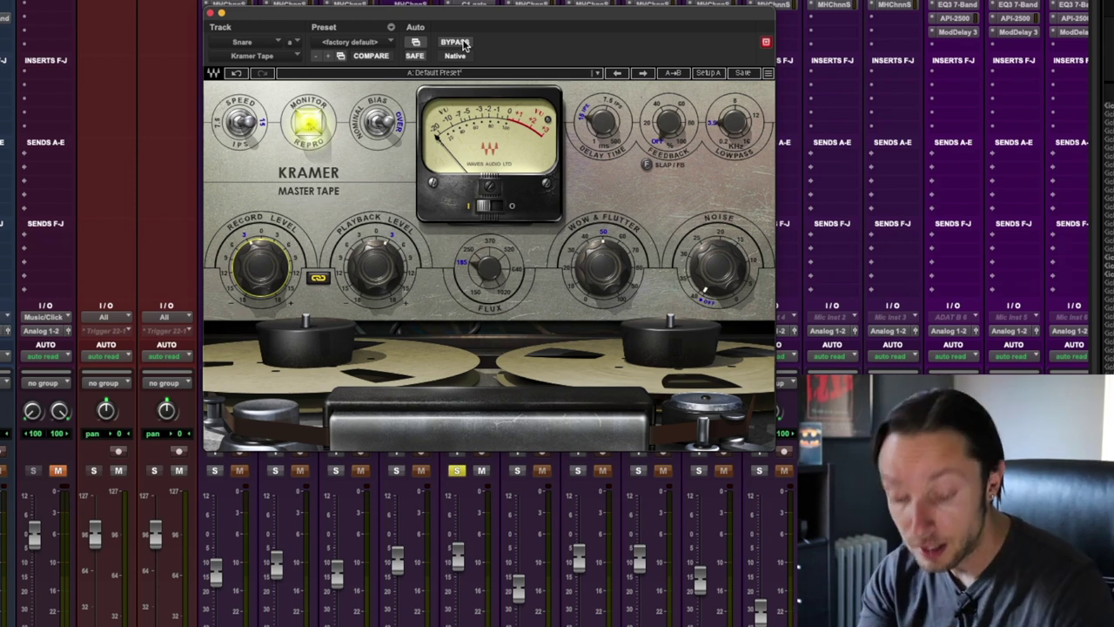
pyautogui.press('super+w')
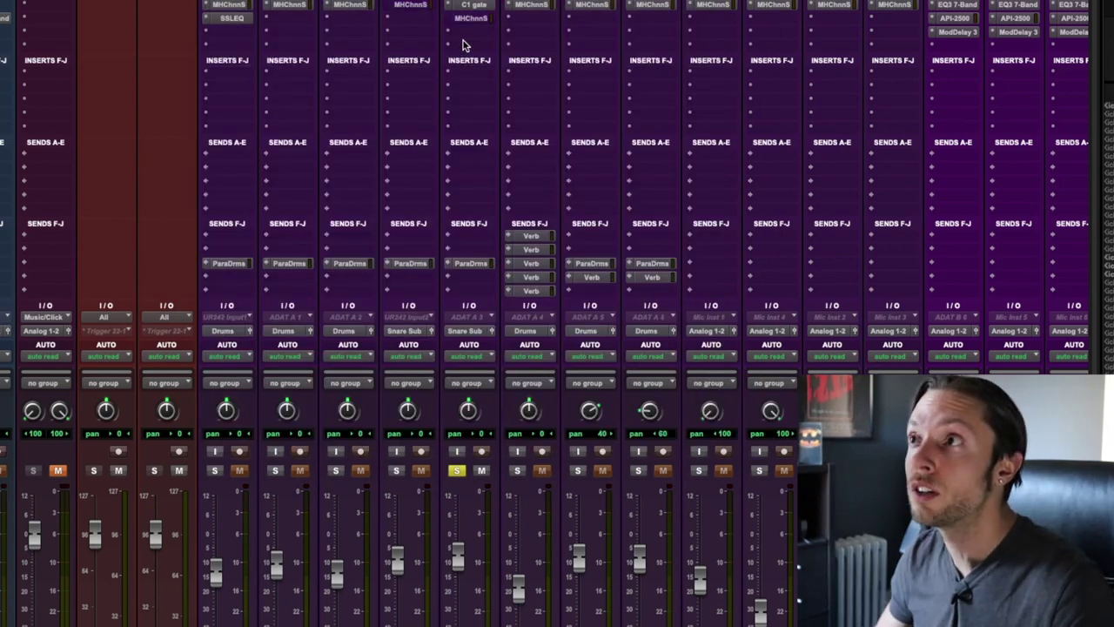
# Engage the Snare ChannelStrip3 compressor (4.00 ratio, -12.96 threshold) during playback, then close it
pyautogui.click(475, 22)
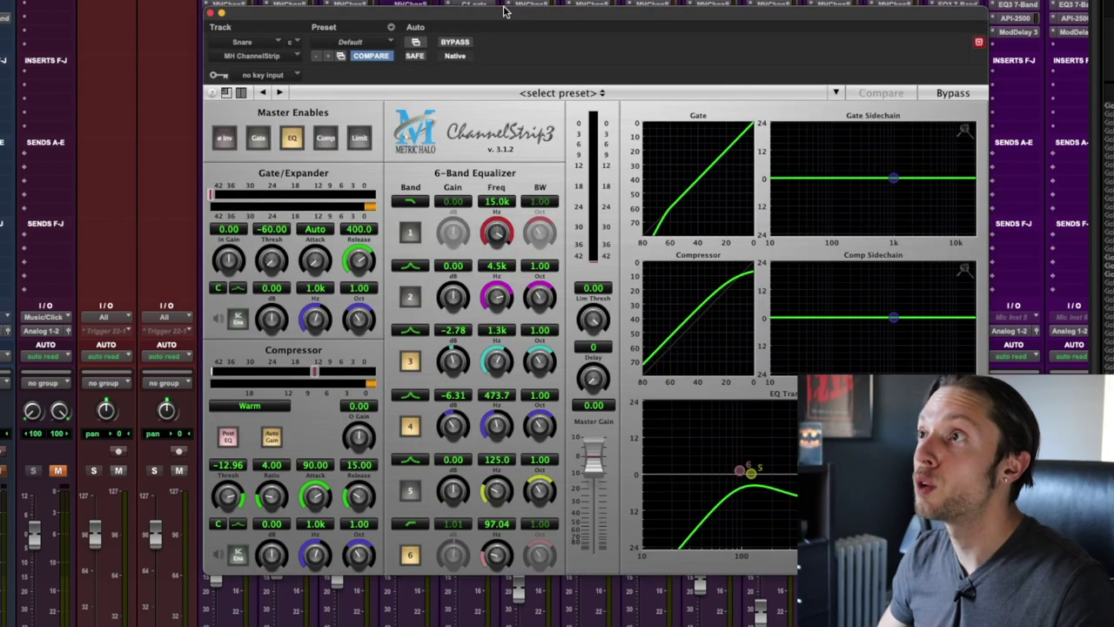
pyautogui.moveTo(497, 15); pyautogui.dragTo(450, 12)
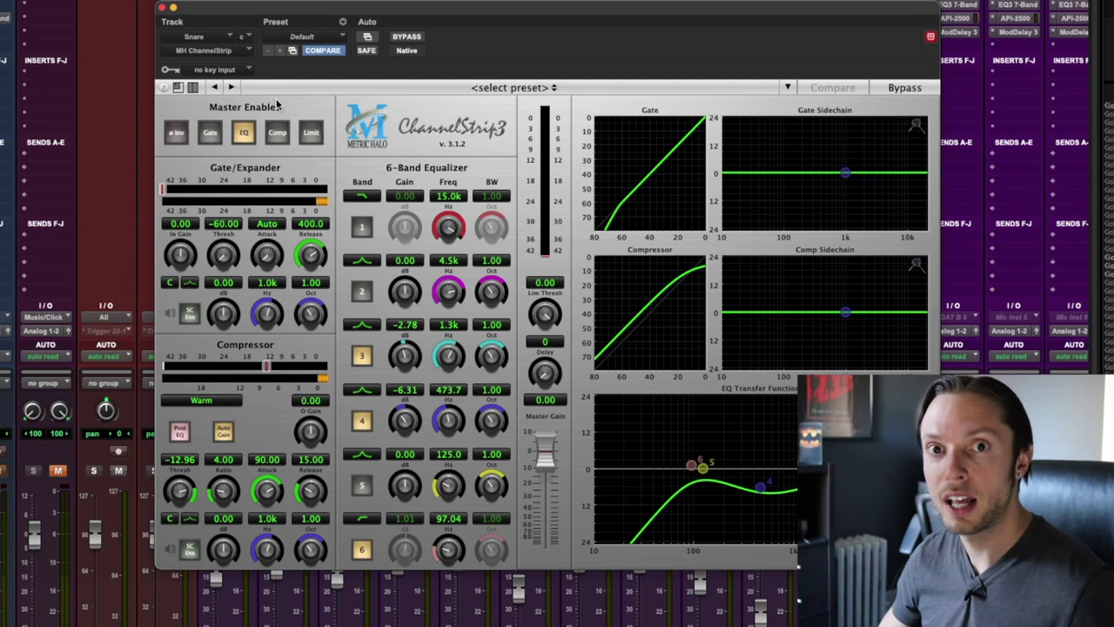
pyautogui.press('space')
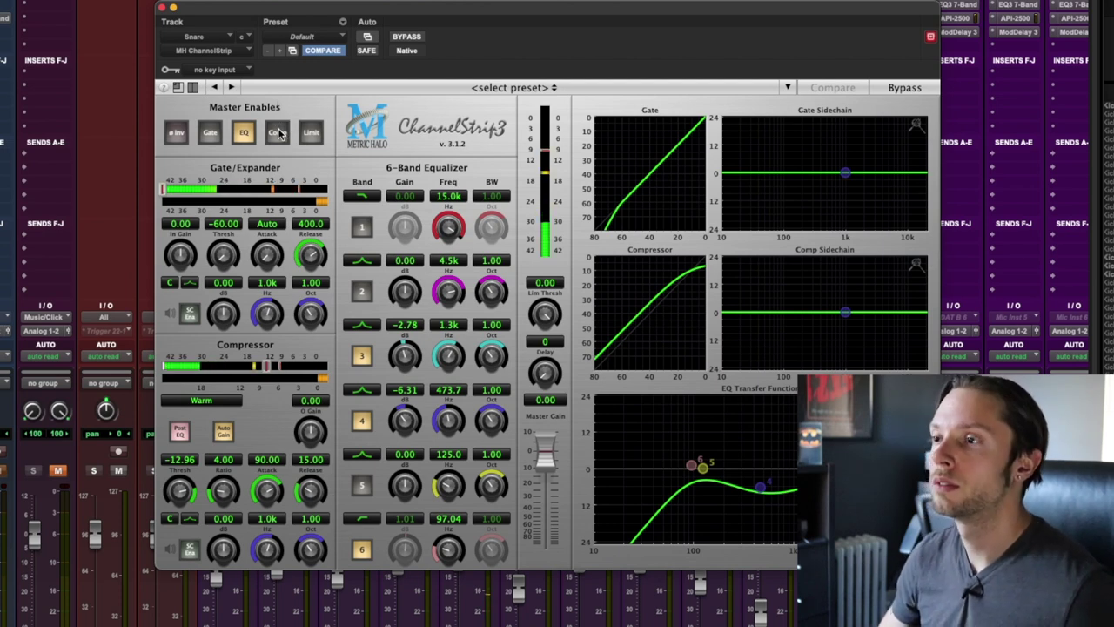
pyautogui.click(278, 132)
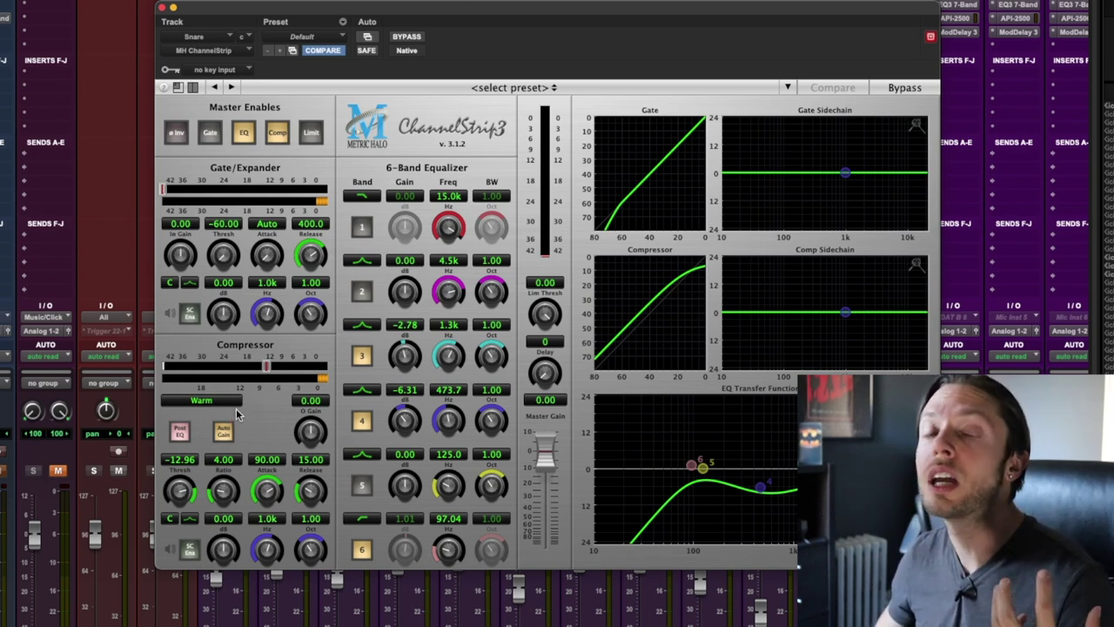
pyautogui.click(161, 8)
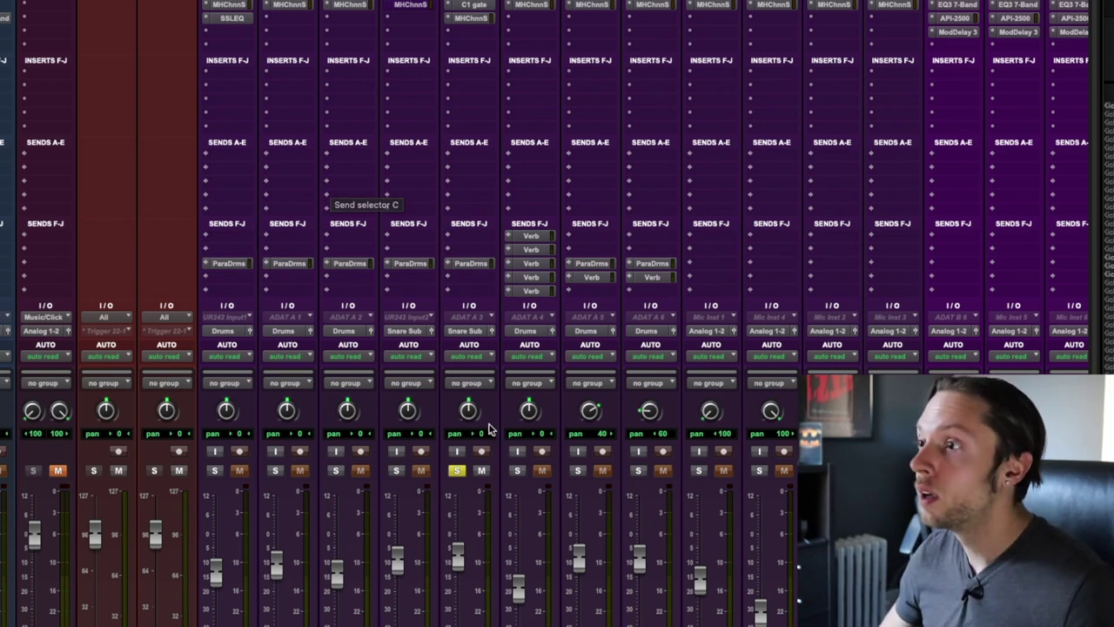
# Move the solo from Snare to SnareSamp and raise its Kramer Tape record level to 5.1
pyautogui.click(456, 471)
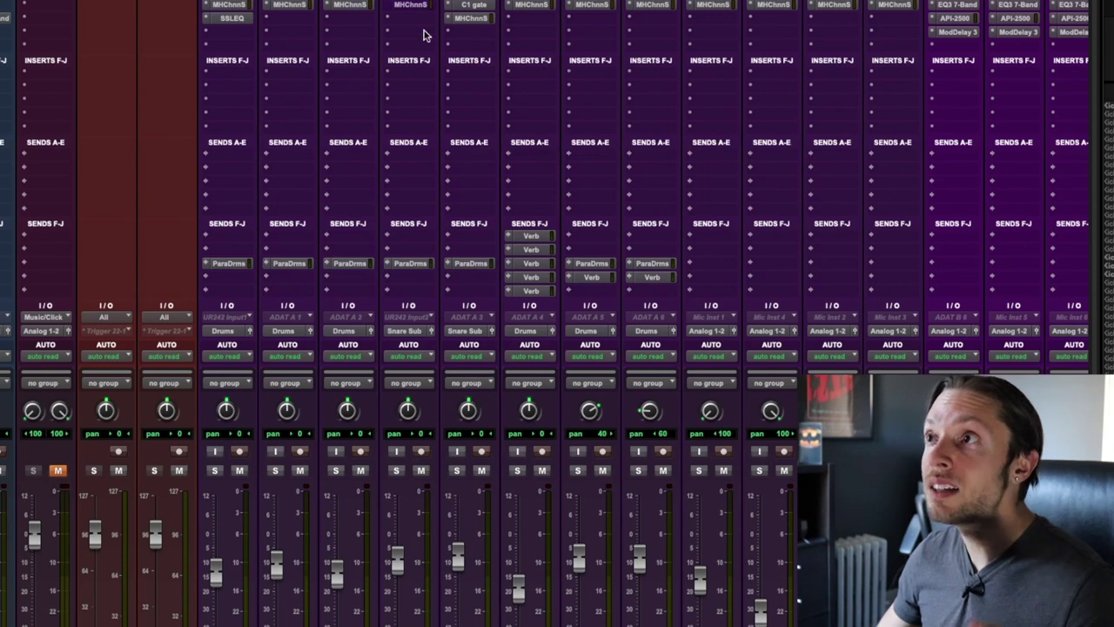
pyautogui.click(397, 471)
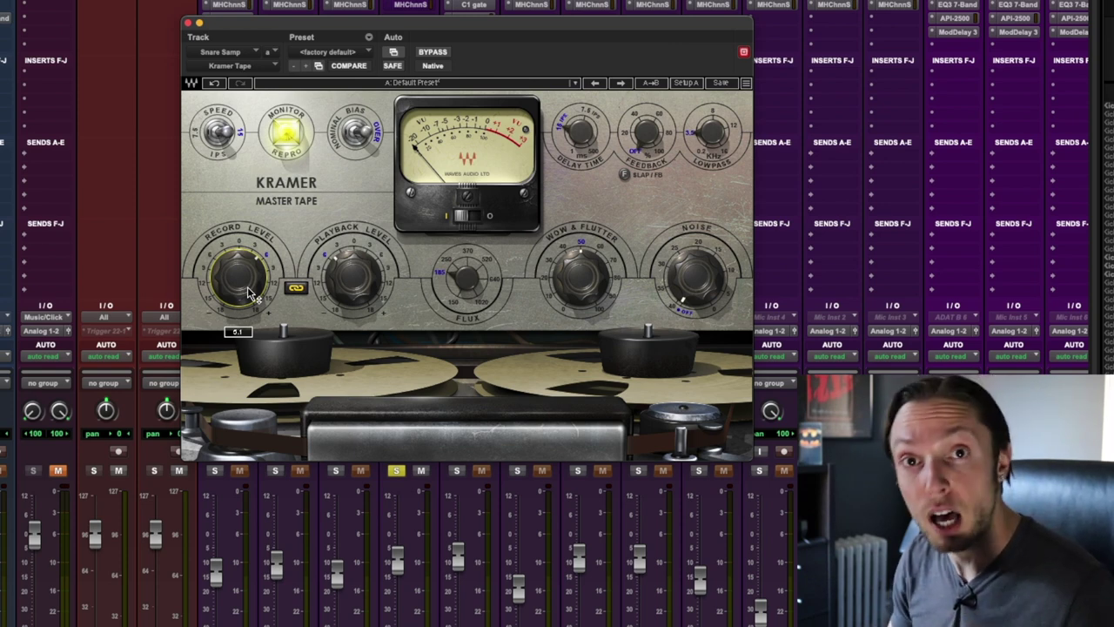
pyautogui.moveTo(262, 35); pyautogui.dragTo(274, 3)
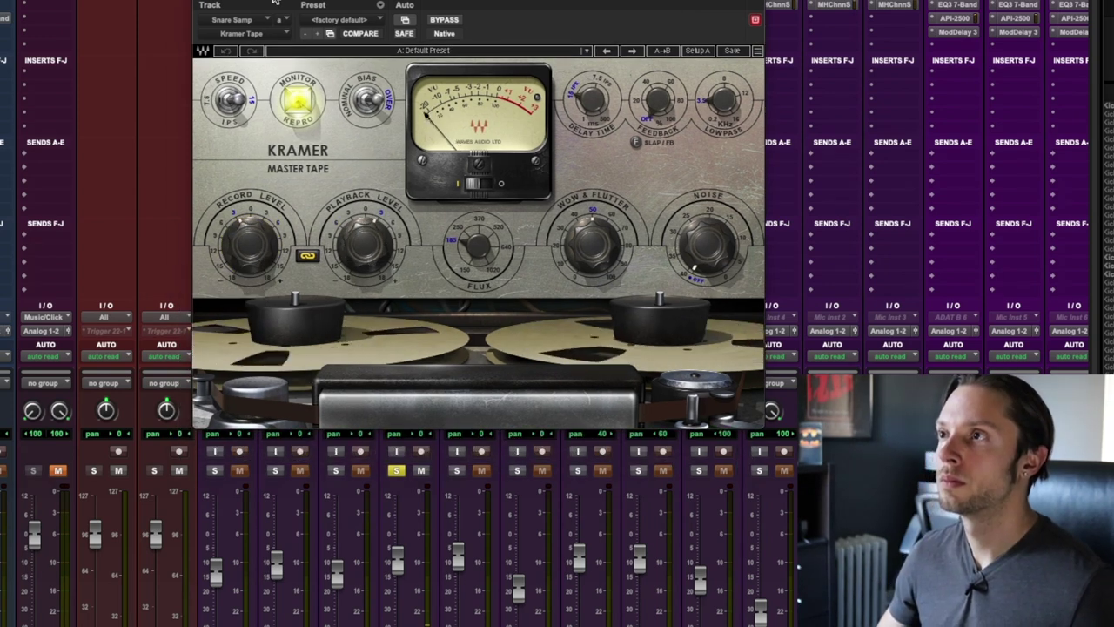
pyautogui.moveTo(274, 2); pyautogui.dragTo(263, 35)
pyautogui.moveTo(239, 275)
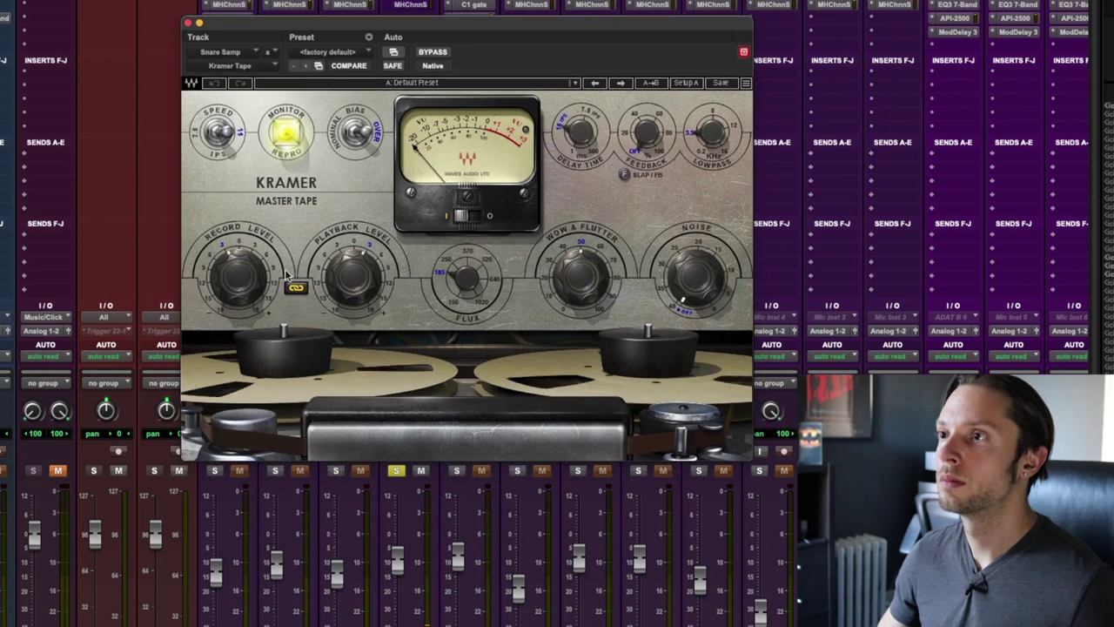
pyautogui.moveTo(238, 275); pyautogui.dragTo(252, 299)
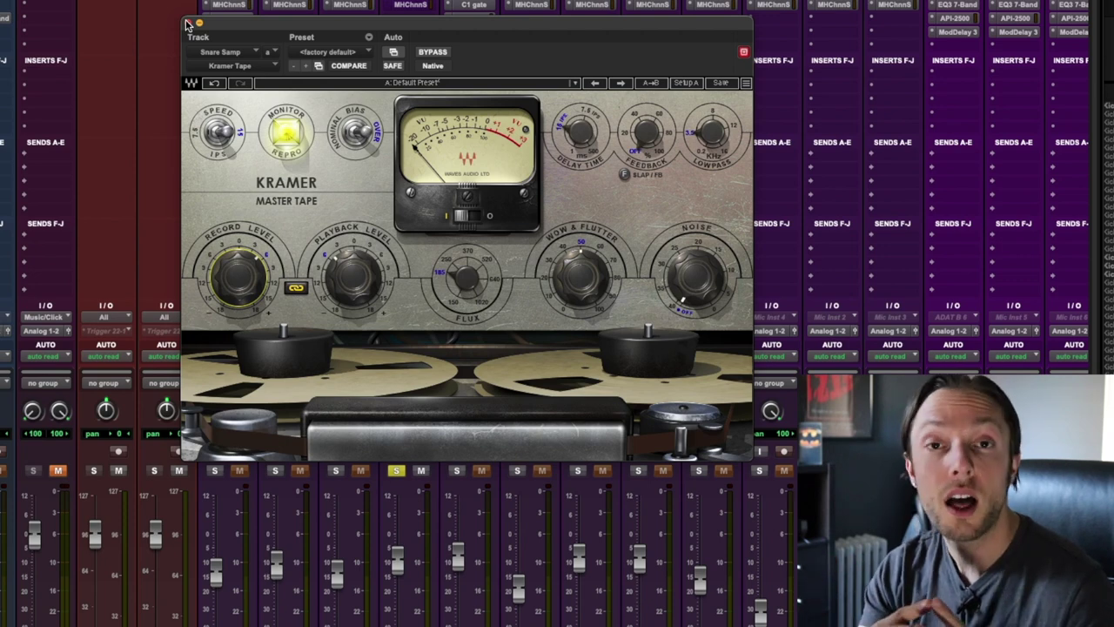
pyautogui.click(188, 23)
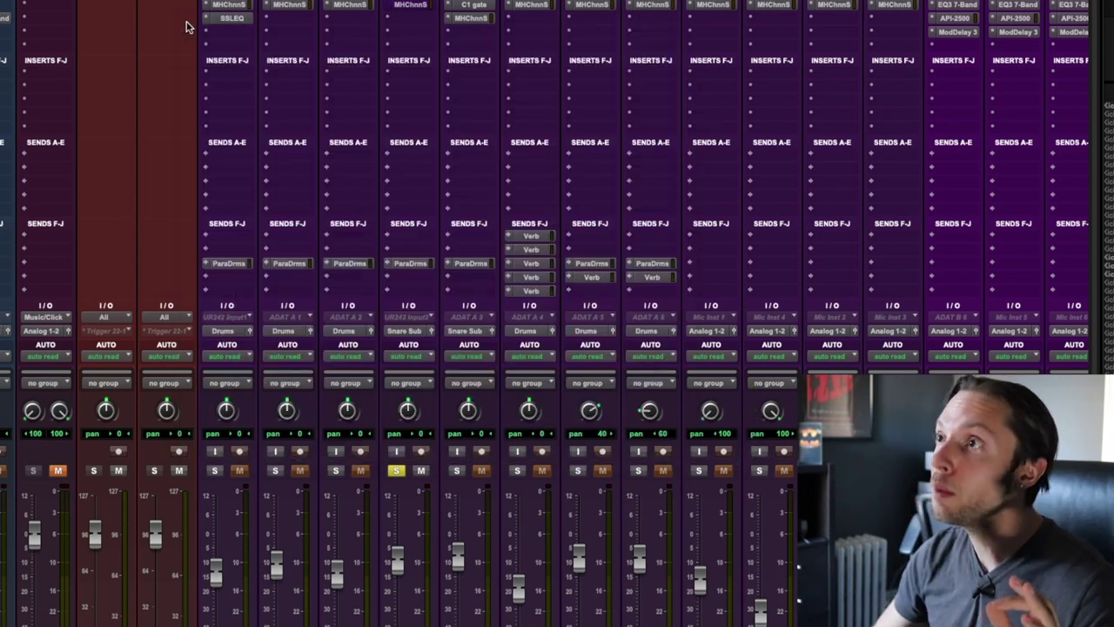
# Enable the compressor in SnareSamp's ChannelStrip3
pyautogui.click(413, 7)
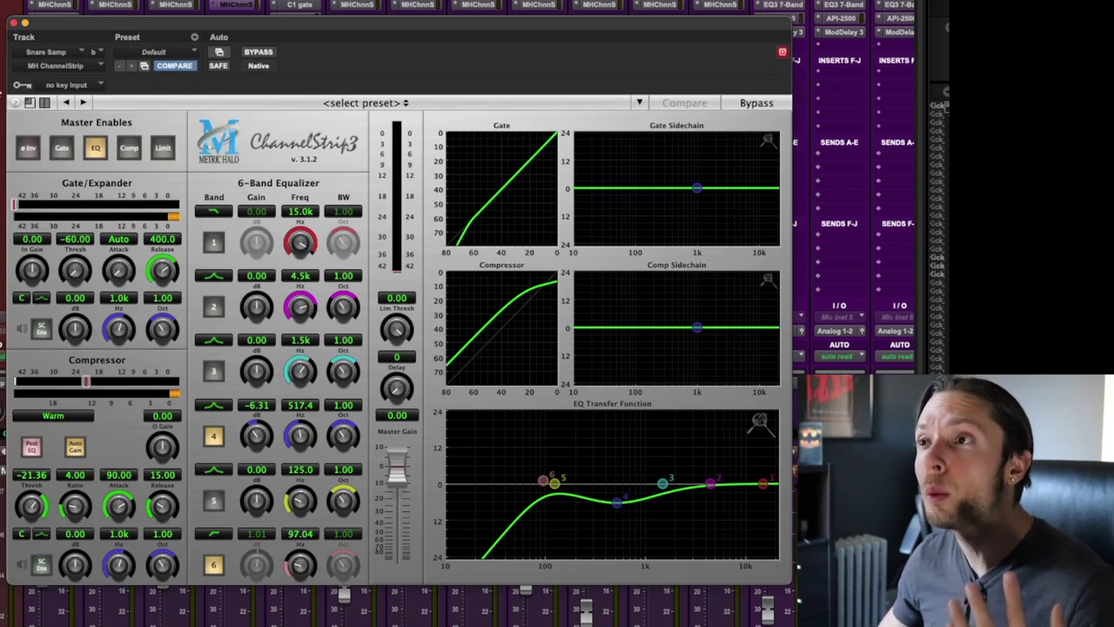
pyautogui.moveTo(83, 27); pyautogui.dragTo(241, 27)
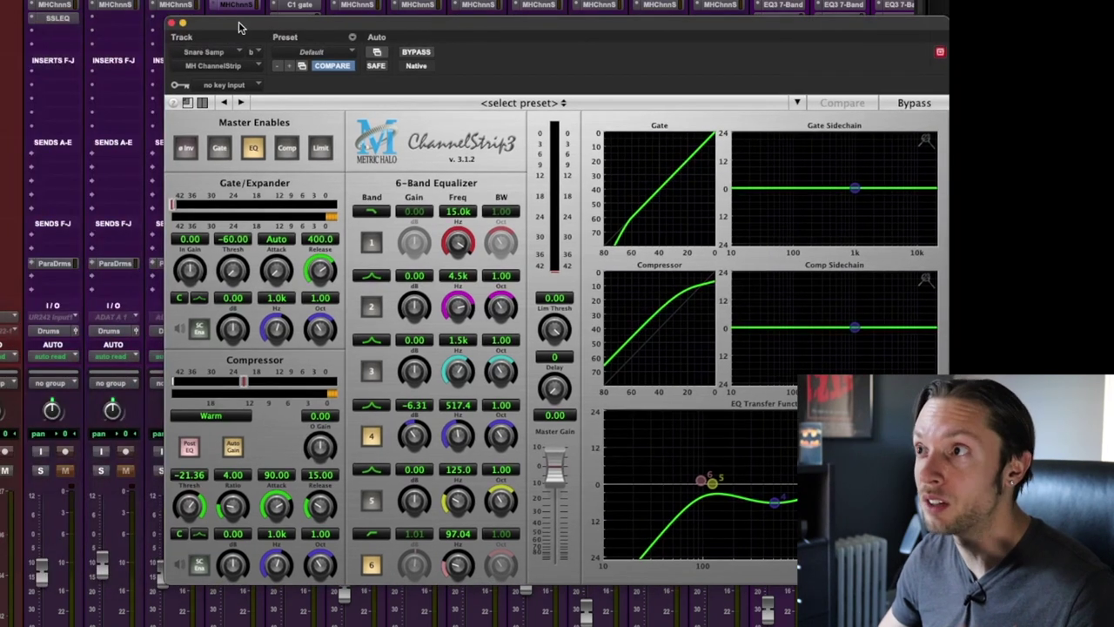
pyautogui.click(280, 150)
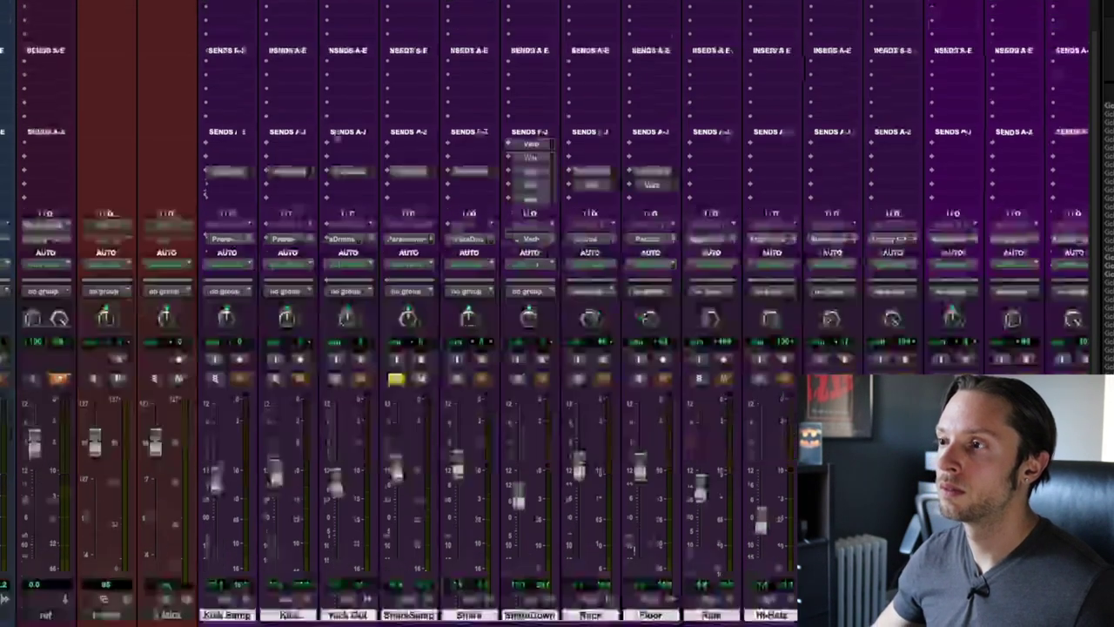
# Compare SnareSamp and Snare using solo and mute, then unsolo both and solo SnareDown
pyautogui.click(456, 378)
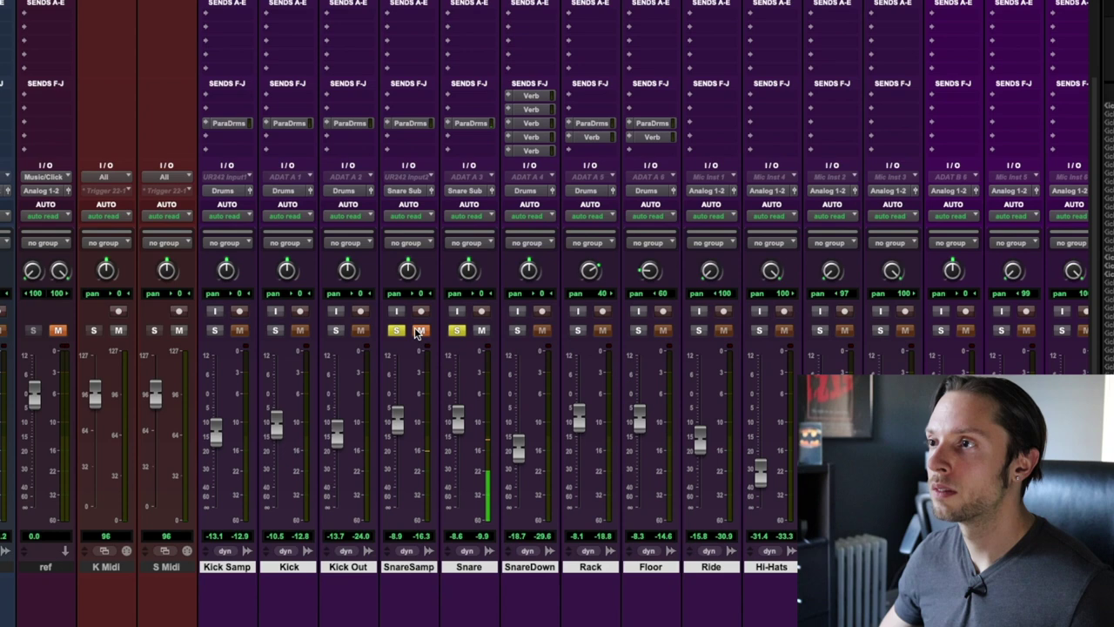
pyautogui.click(419, 330)
pyautogui.click(482, 331)
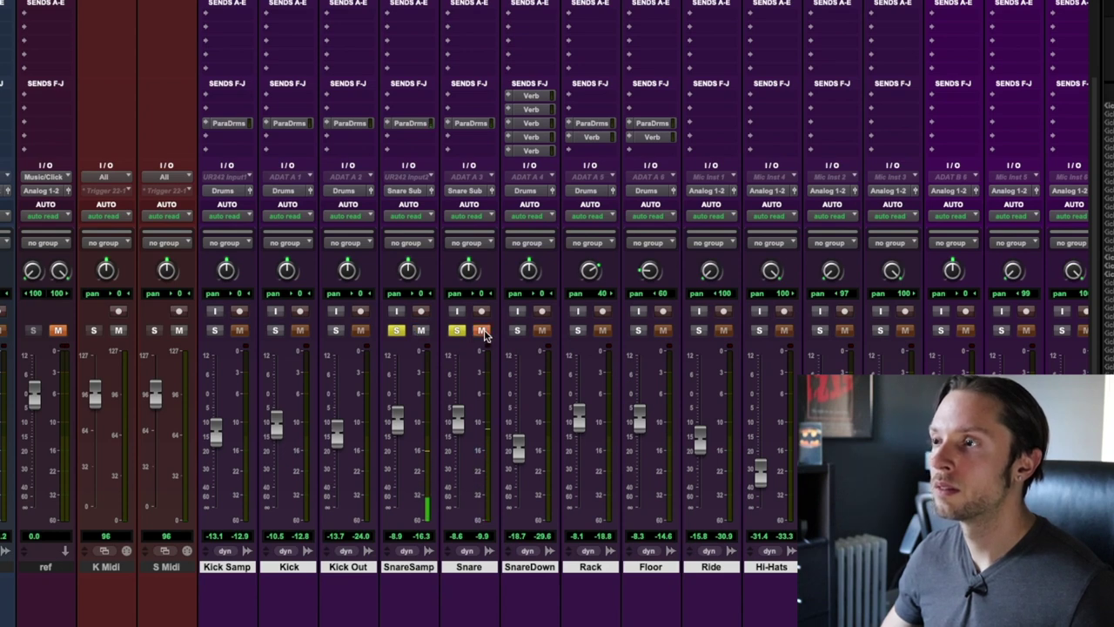
pyautogui.click(481, 331)
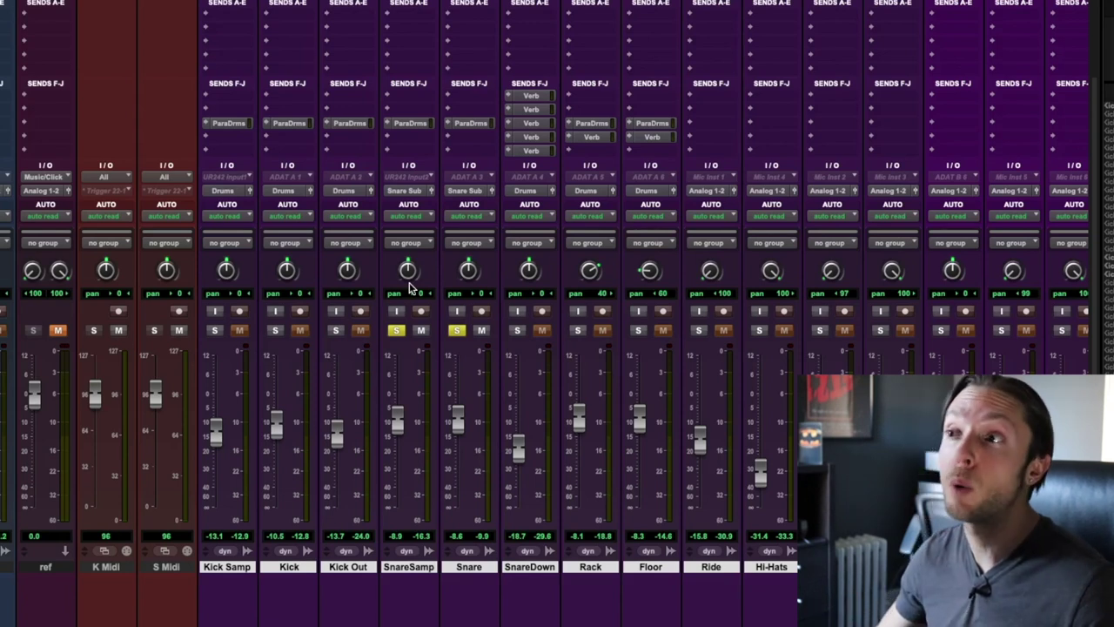
pyautogui.click(396, 330)
pyautogui.click(458, 331)
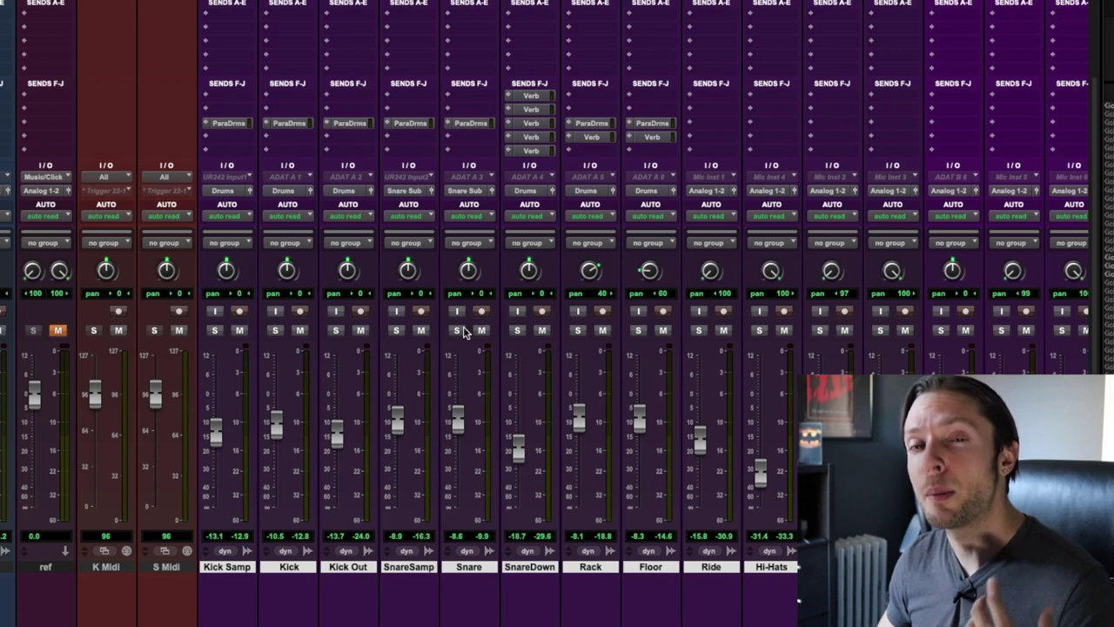
pyautogui.click(517, 331)
pyautogui.scroll(3, 527, 201)
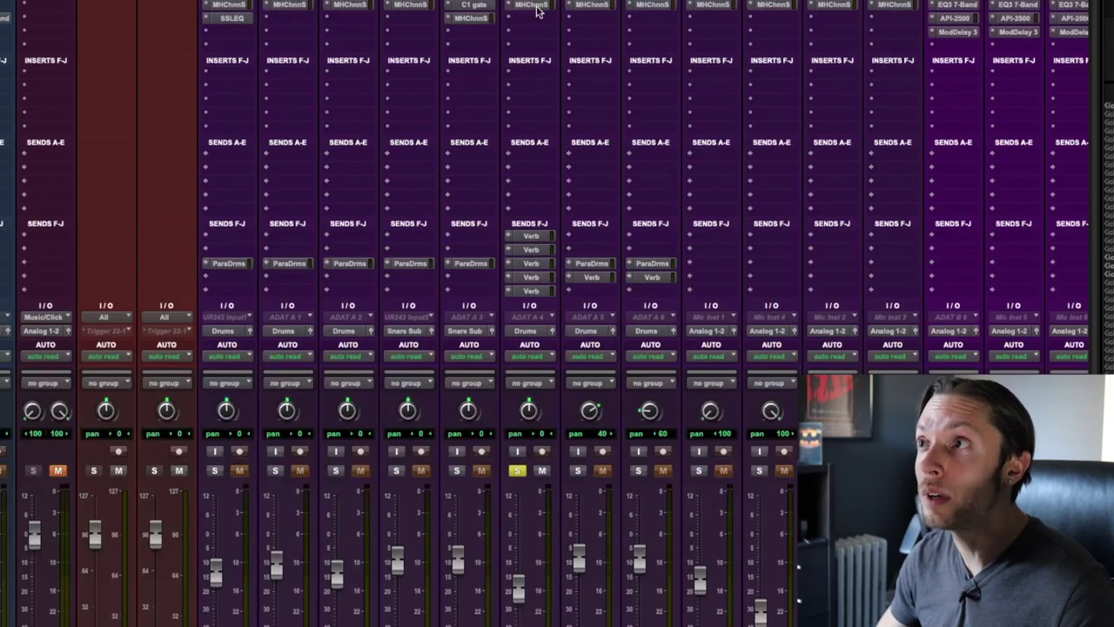
pyautogui.scroll(-3, 498, 106)
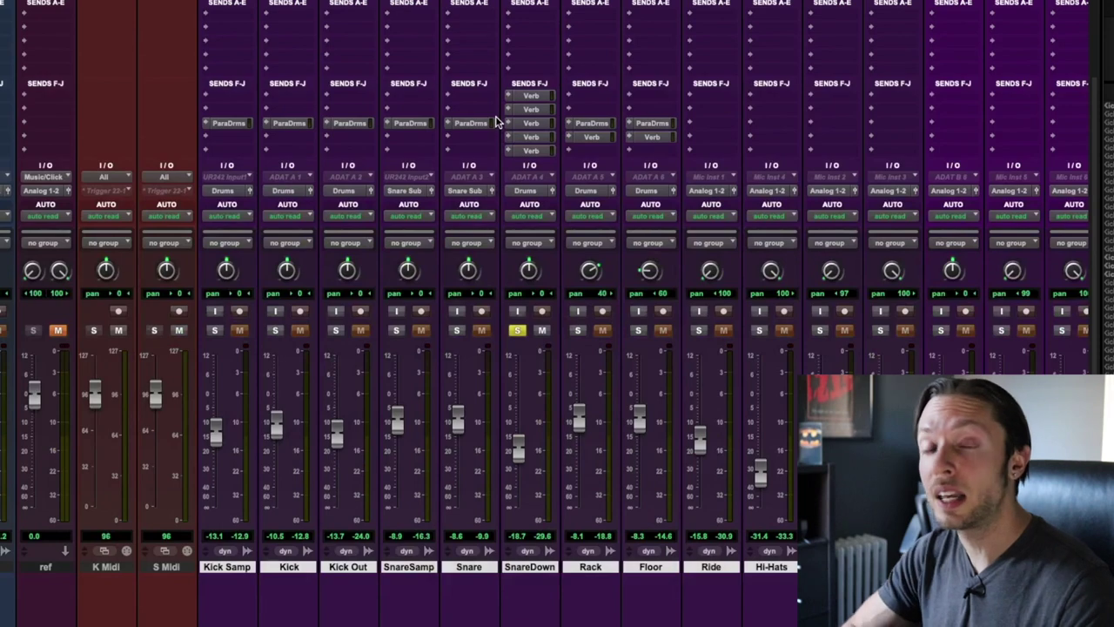
pyautogui.scroll(3, 392, 122)
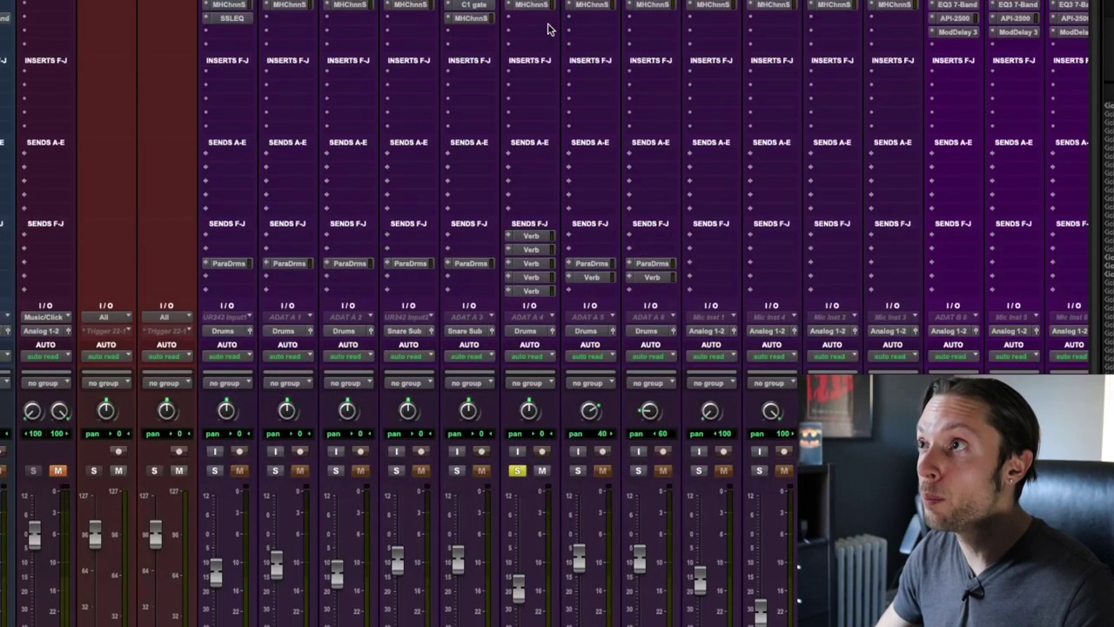
pyautogui.click(550, 8)
pyautogui.moveTo(466, 4); pyautogui.dragTo(290, 3)
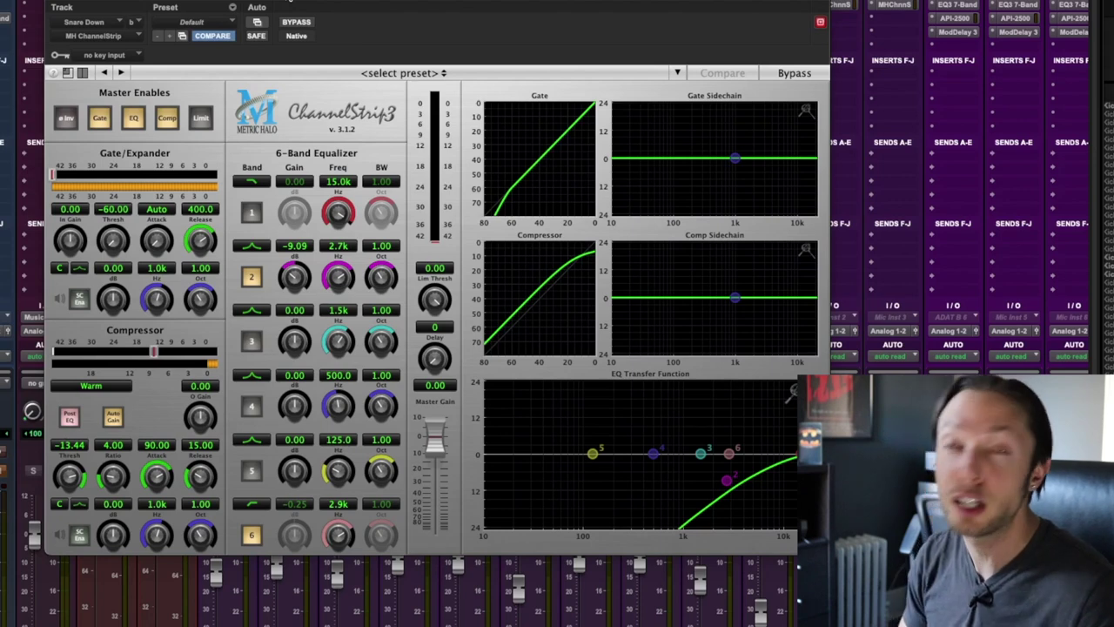
pyautogui.press('space')
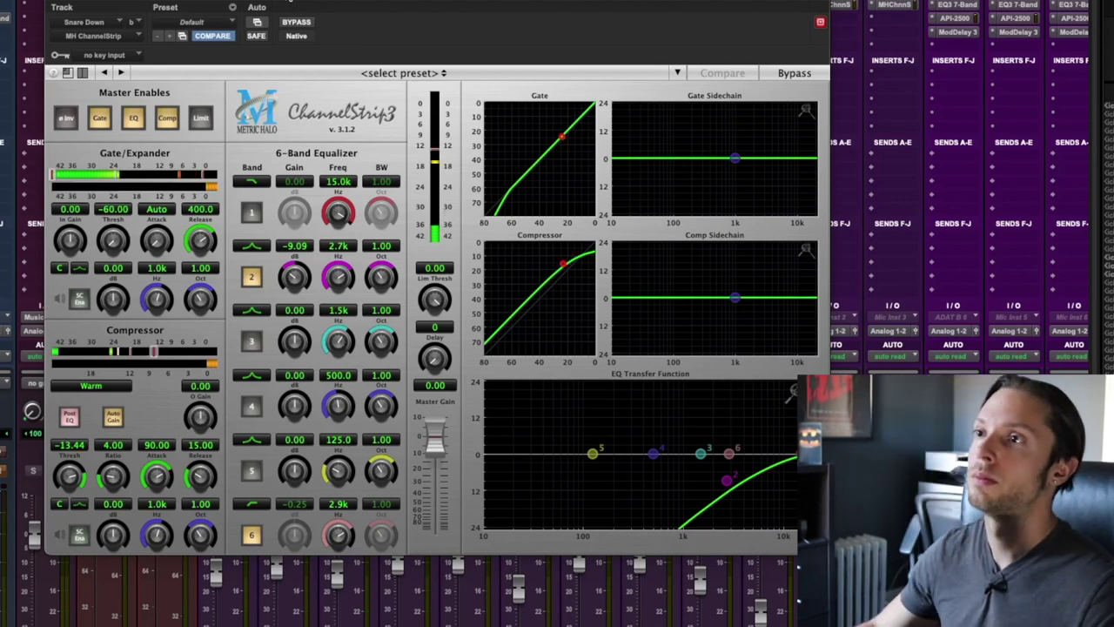
pyautogui.moveTo(290, 3); pyautogui.dragTo(366, 21)
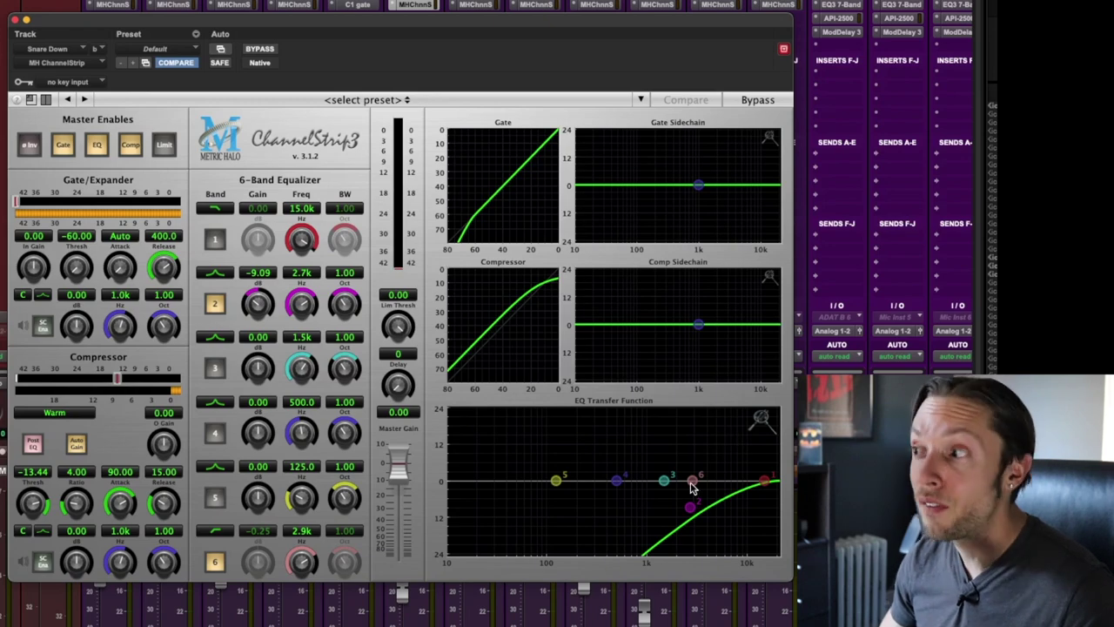
pyautogui.click(14, 19)
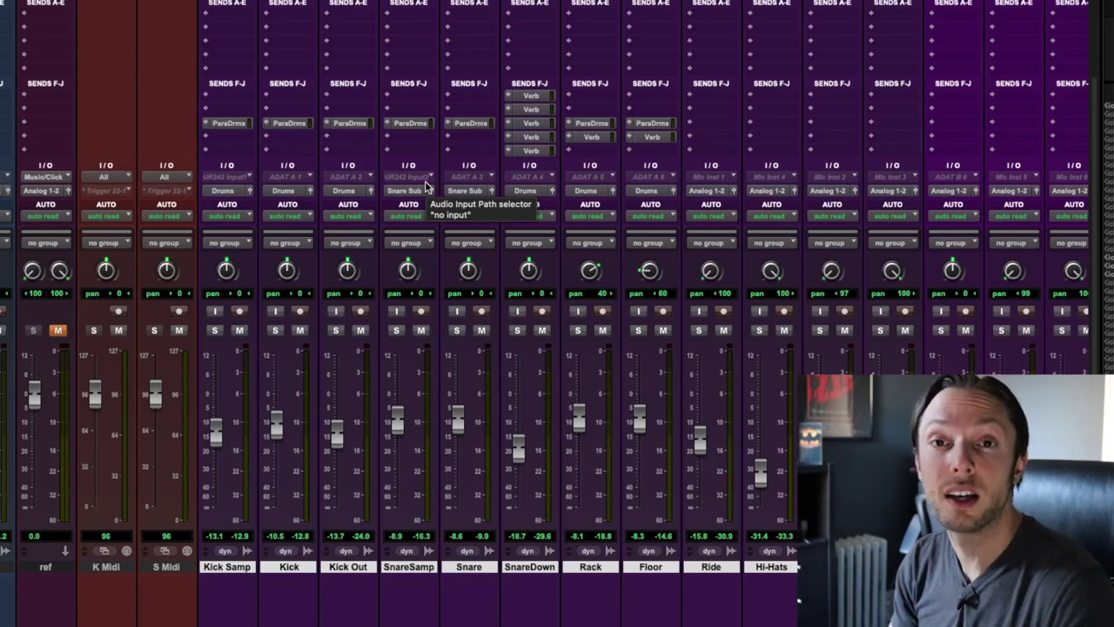
pyautogui.press('space')
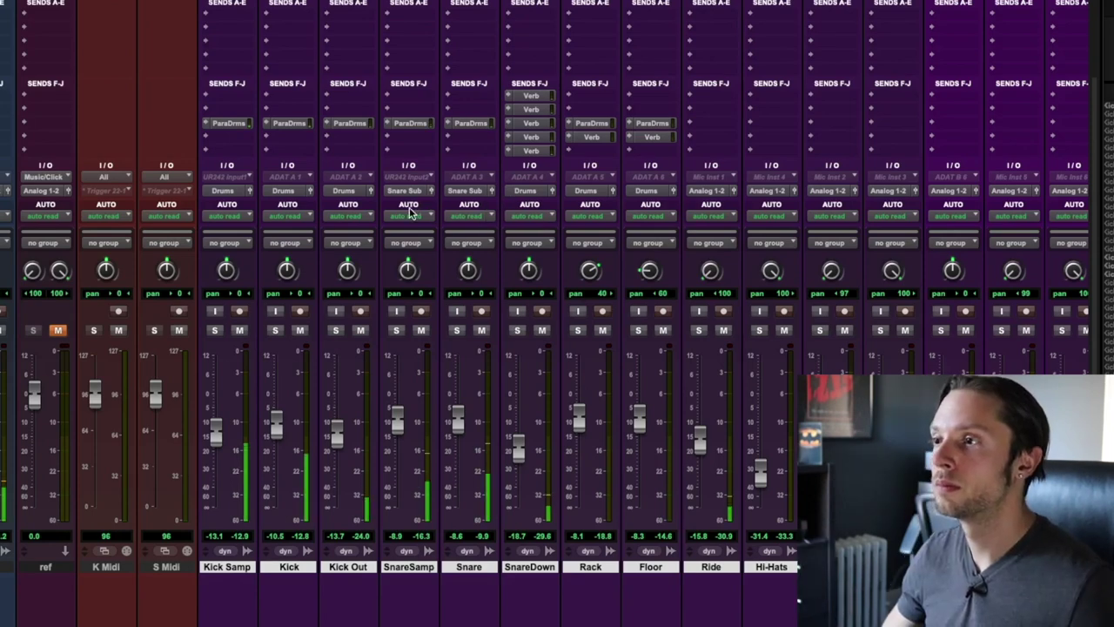
pyautogui.hscroll(4, 399, 216)
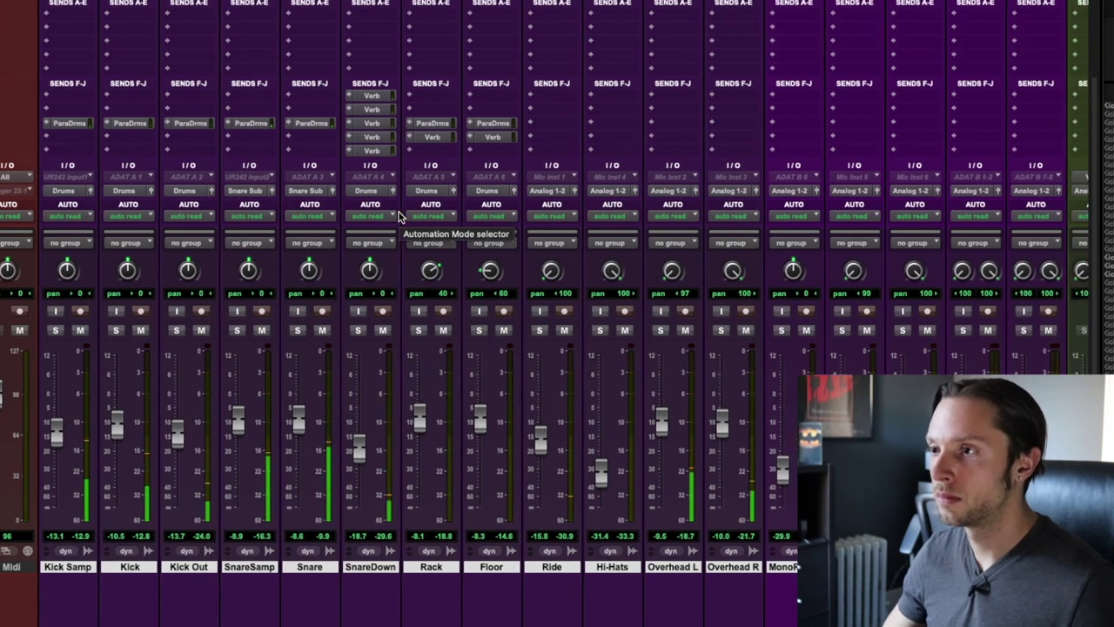
pyautogui.hscroll(3, 323, 215)
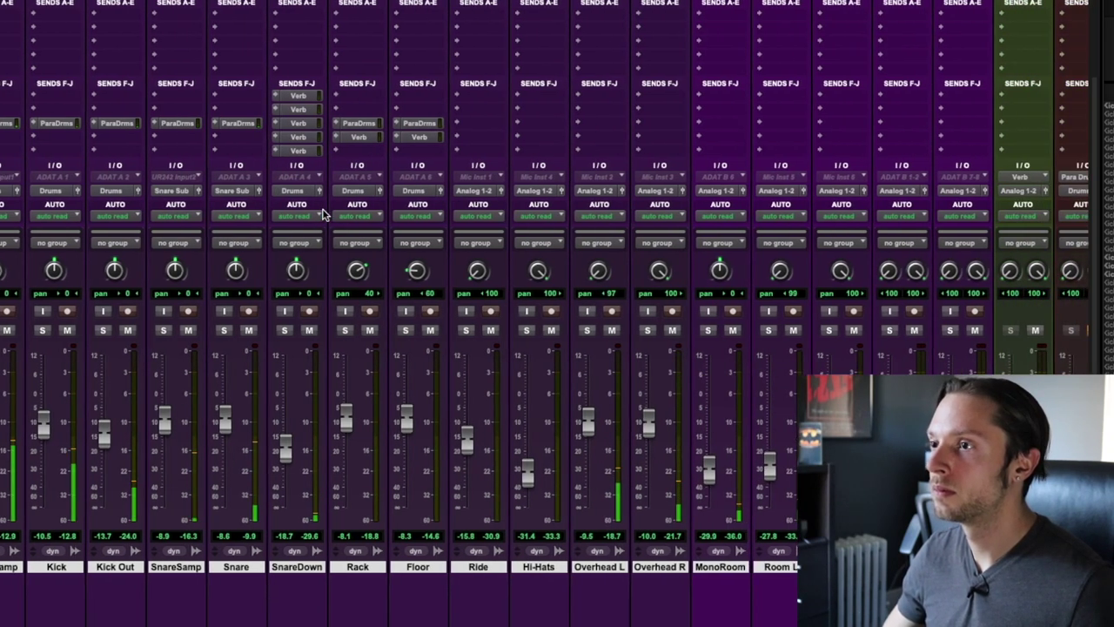
pyautogui.hscroll(-5, 322, 215)
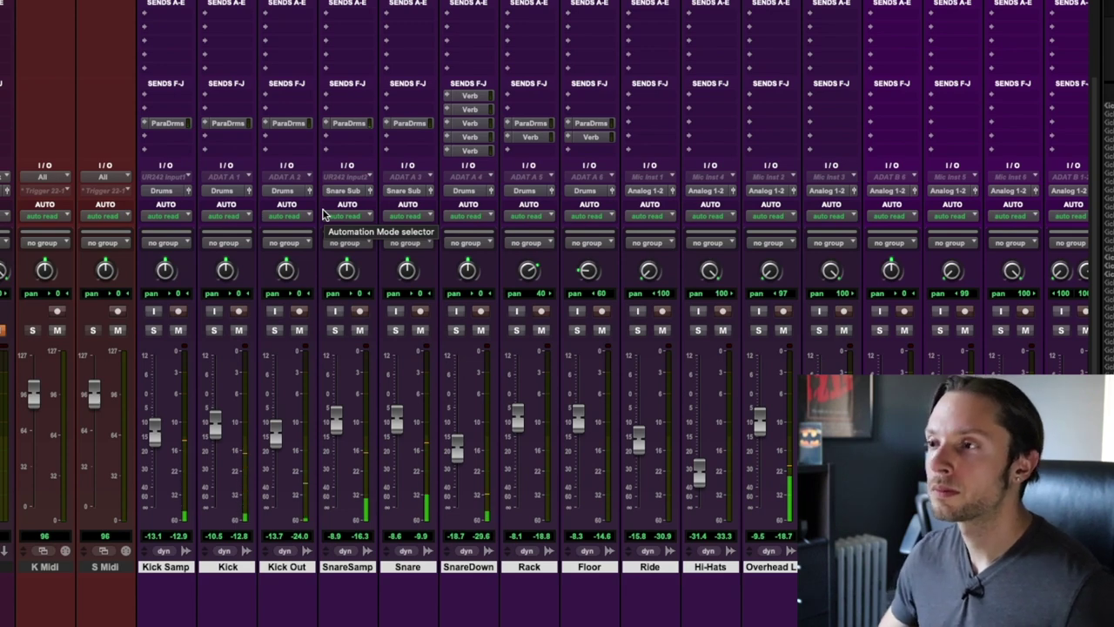
pyautogui.hscroll(4, 322, 214)
pyautogui.hscroll(-3, 322, 214)
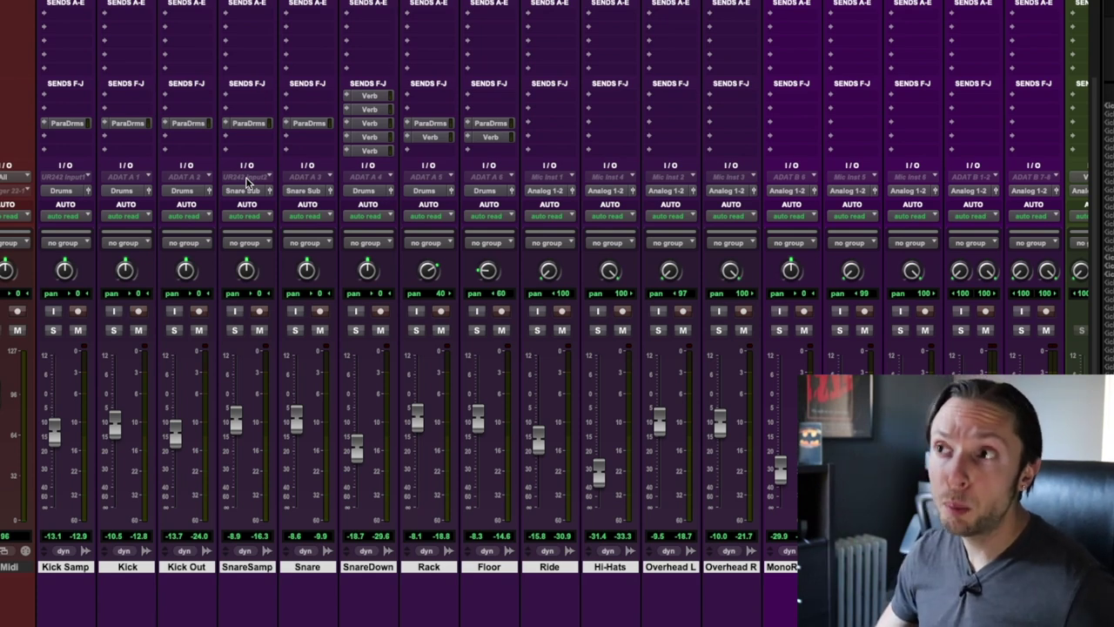
pyautogui.hscroll(6, 246, 181)
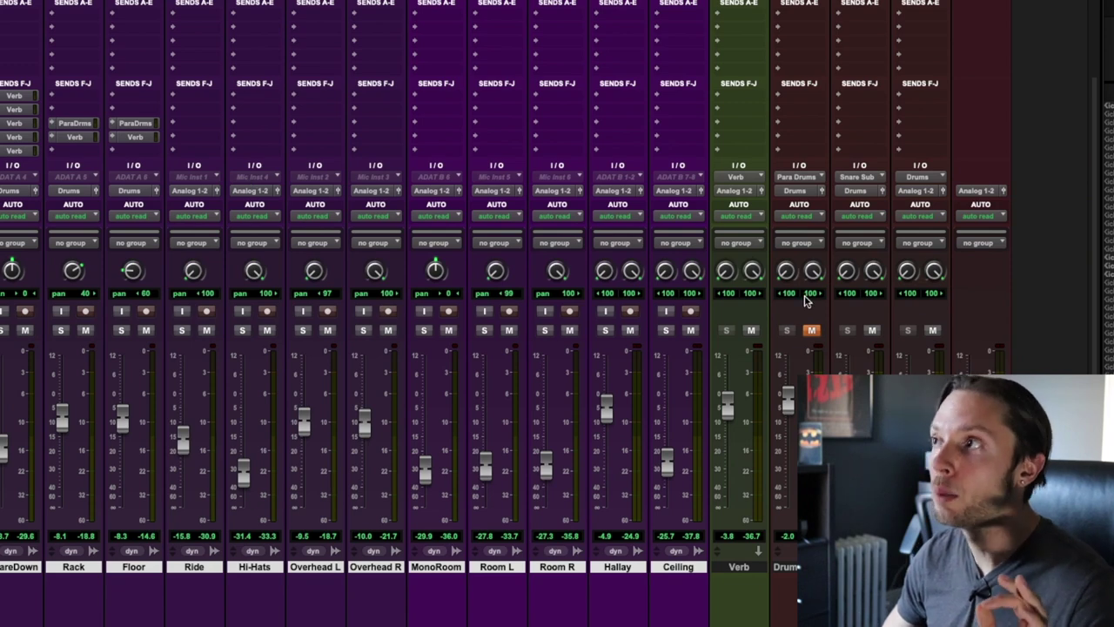
pyautogui.hscroll(-8, 356, 318)
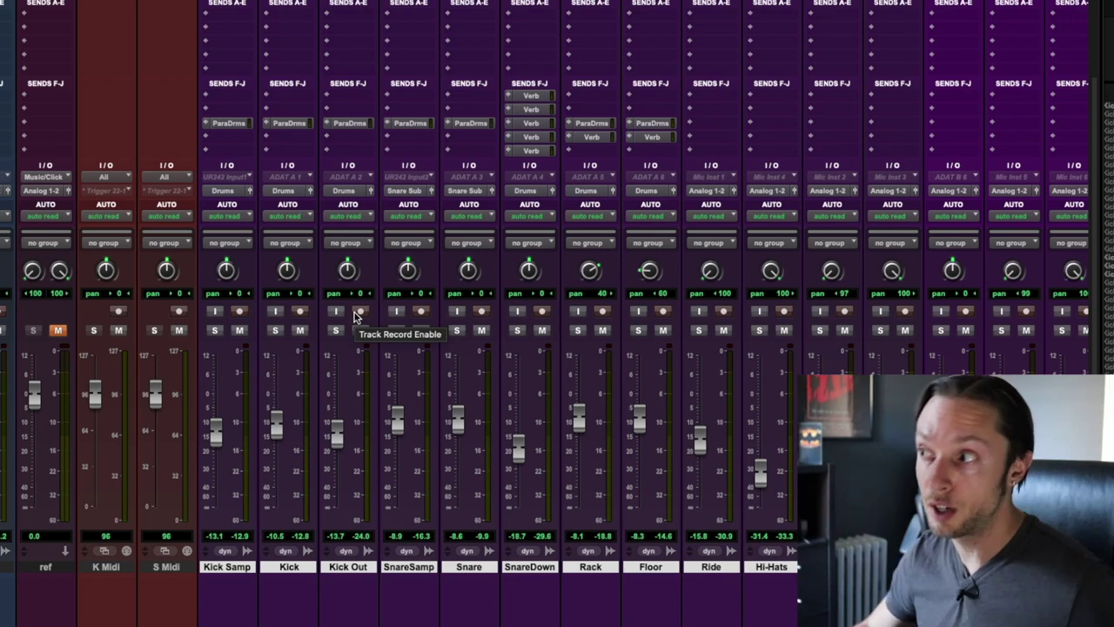
pyautogui.hscroll(5, 410, 287)
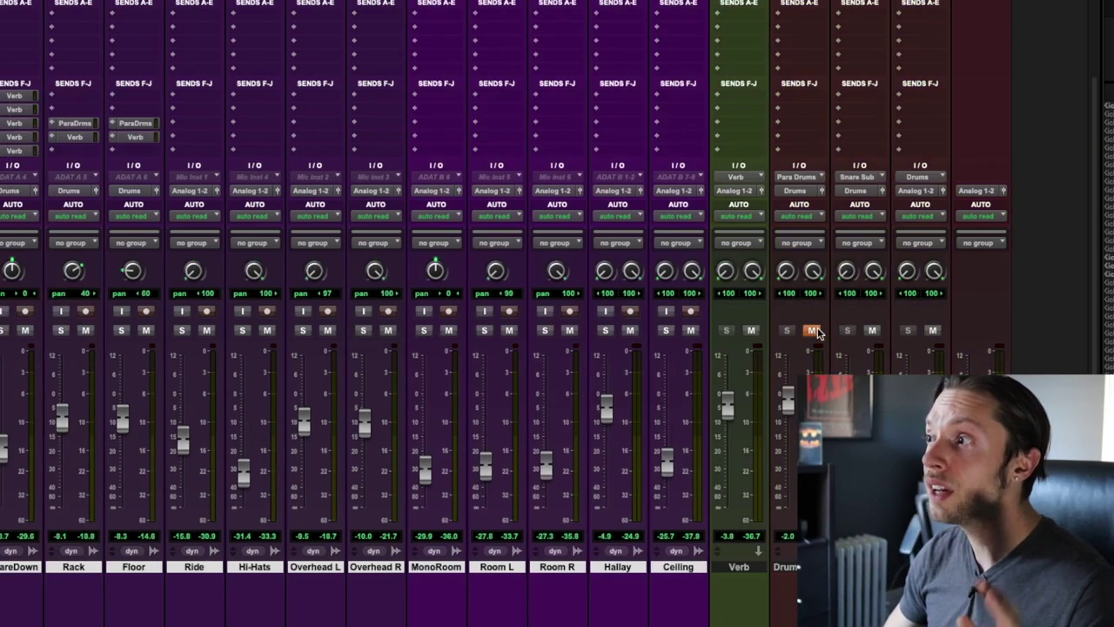
pyautogui.scroll(3, 817, 333)
pyautogui.click(800, 17)
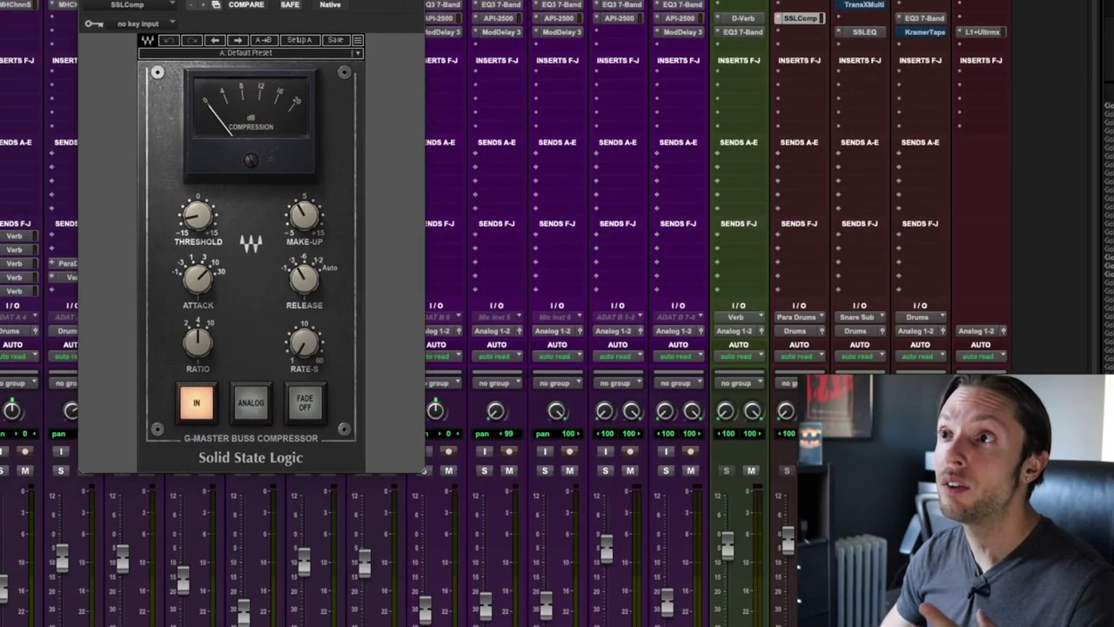
pyautogui.moveTo(383, 23); pyautogui.dragTo(470, 35)
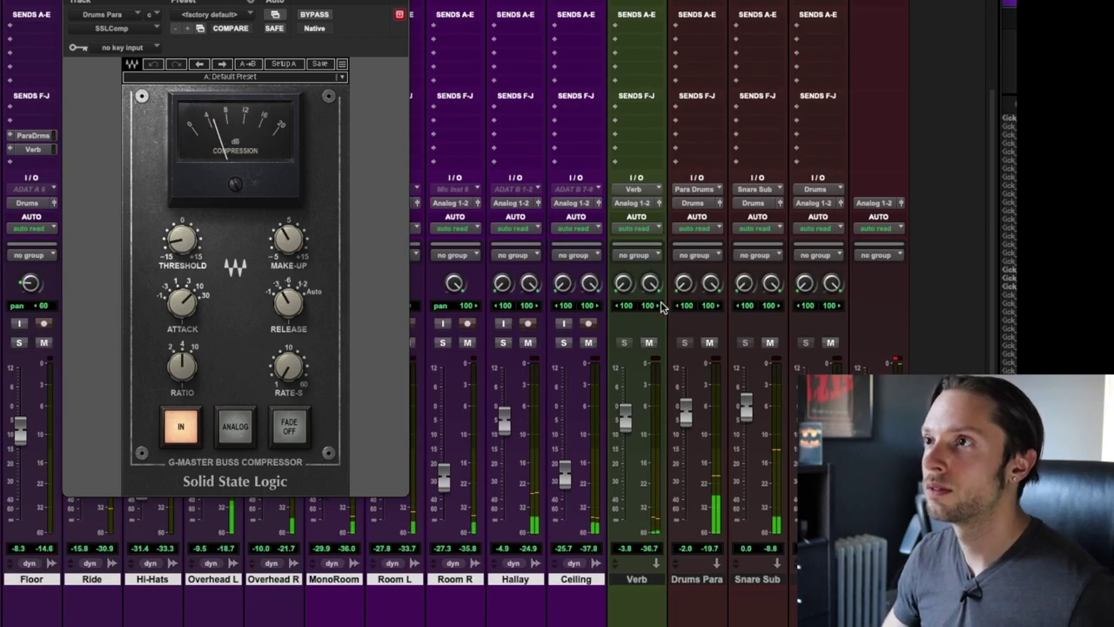
pyautogui.click(711, 343)
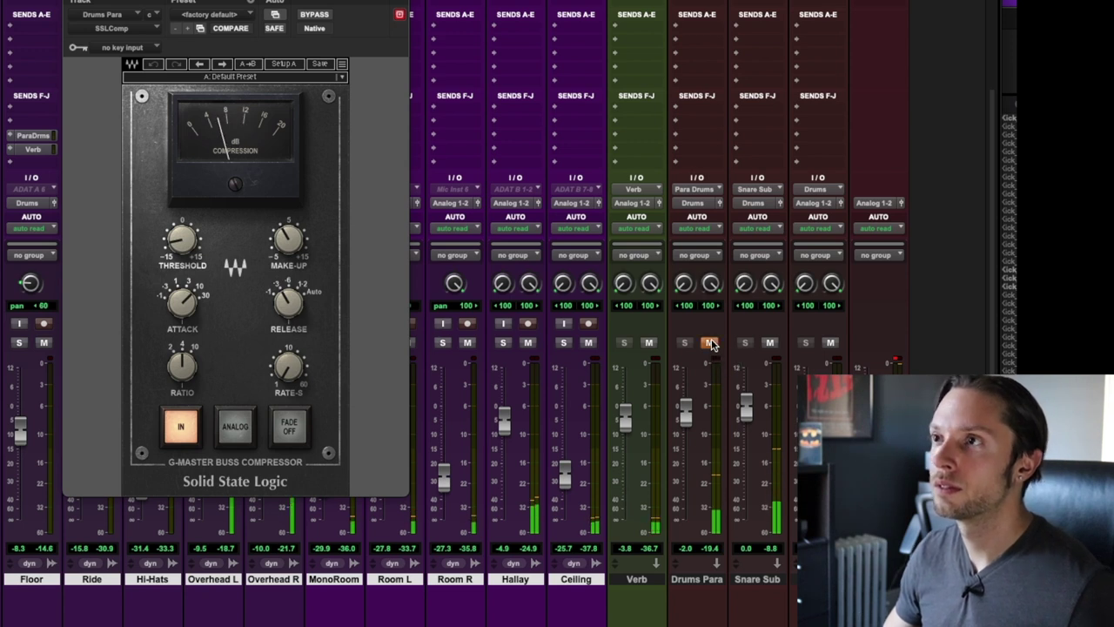
pyautogui.click(711, 343)
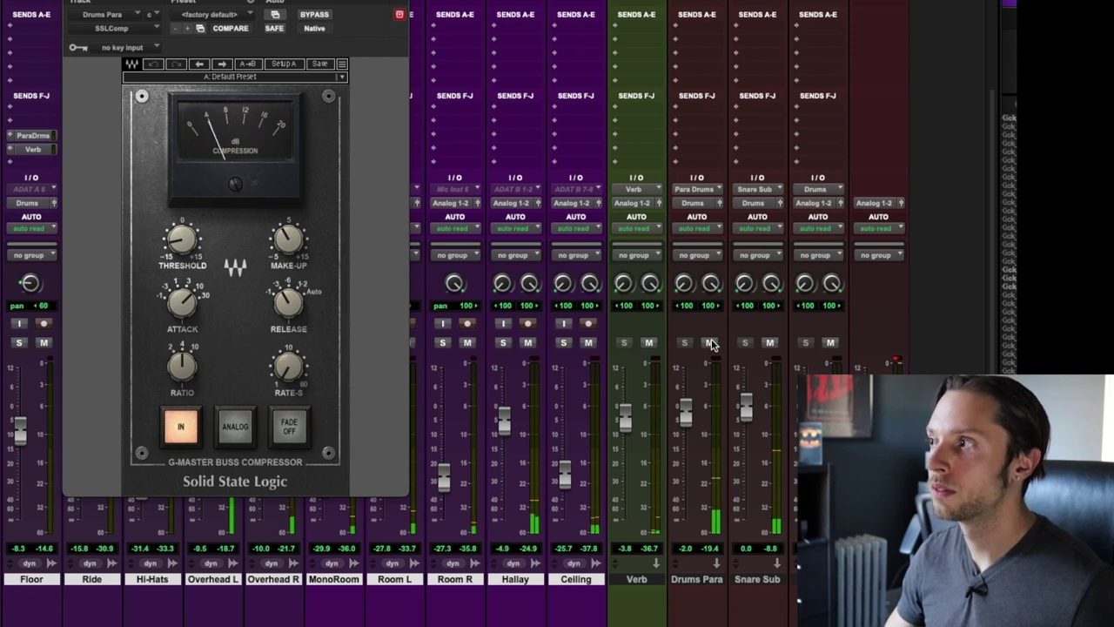
pyautogui.click(710, 343)
pyautogui.click(710, 343)
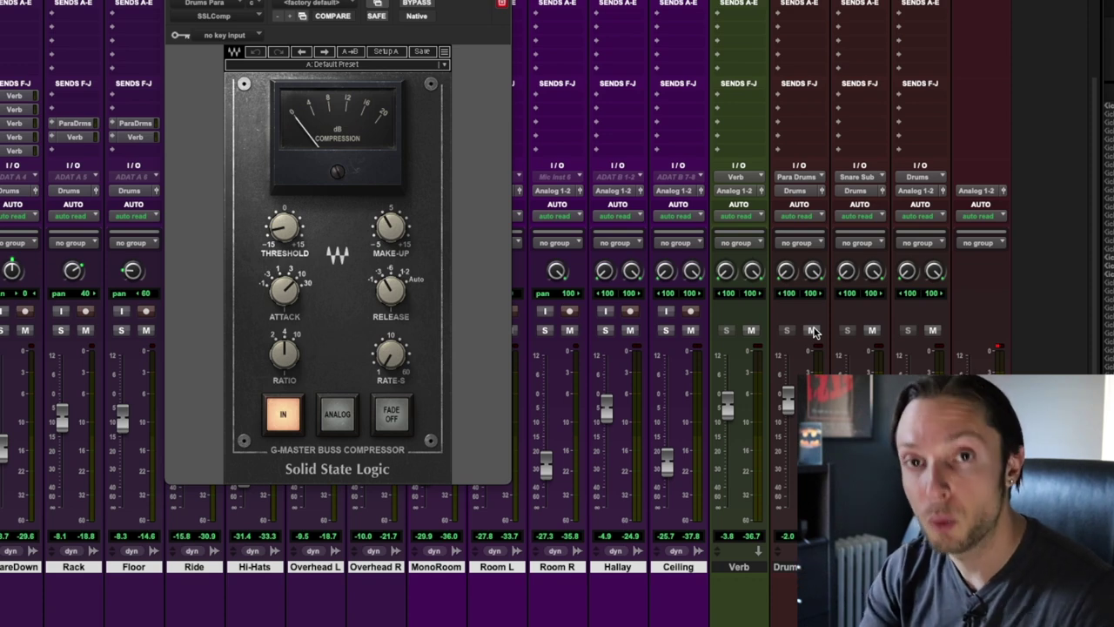
pyautogui.press('super+w')
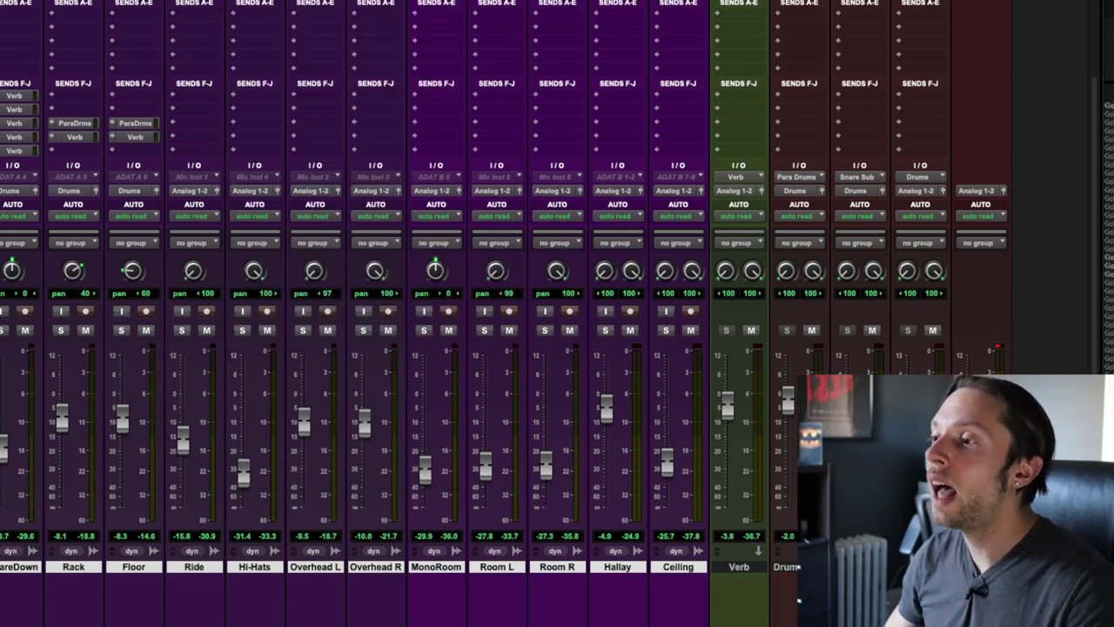
pyautogui.scroll(4, 731, 526)
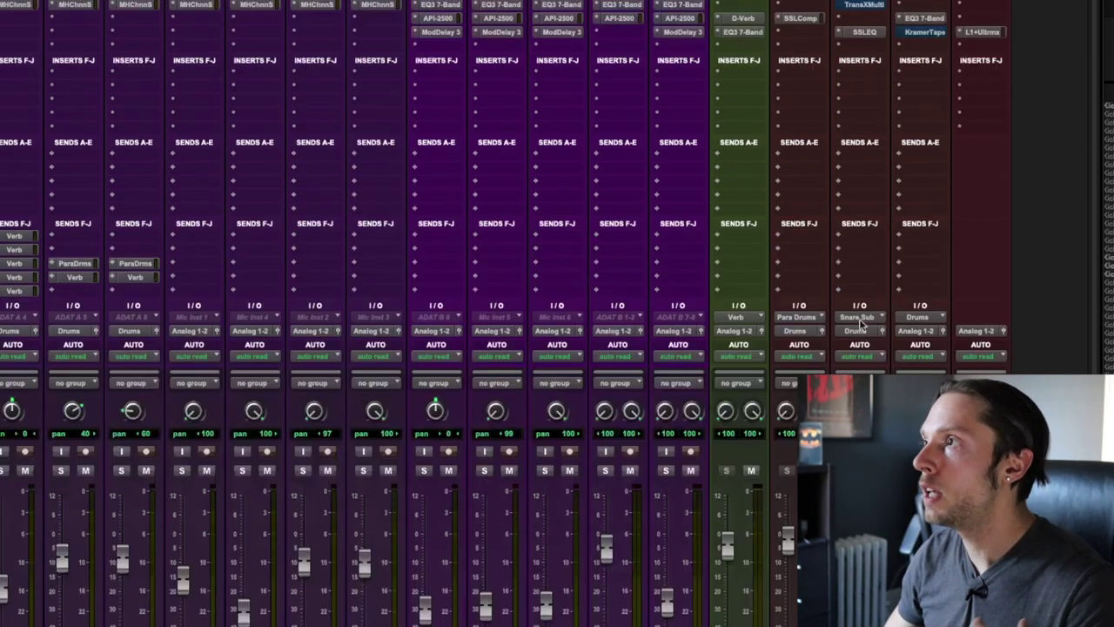
pyautogui.click(923, 32)
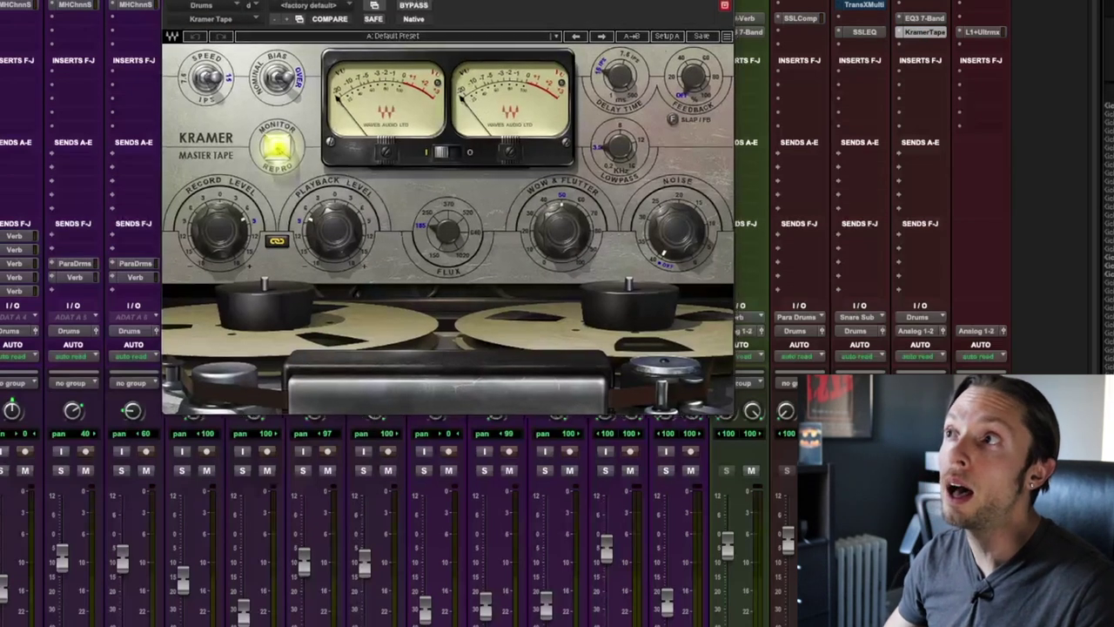
pyautogui.moveTo(538, 6); pyautogui.dragTo(451, 71)
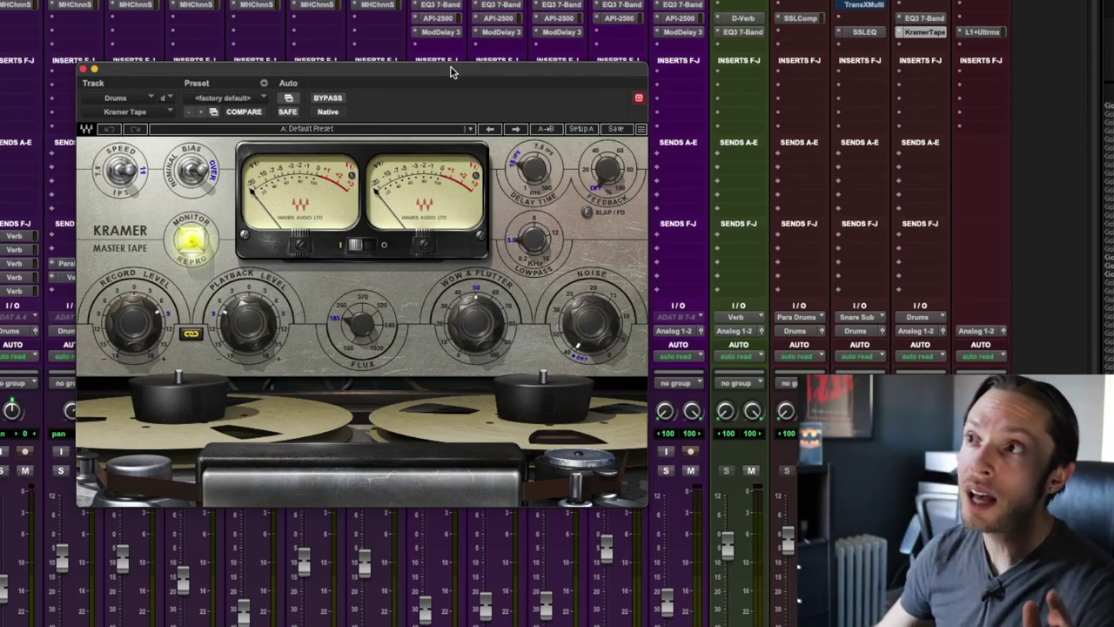
pyautogui.click(316, 101)
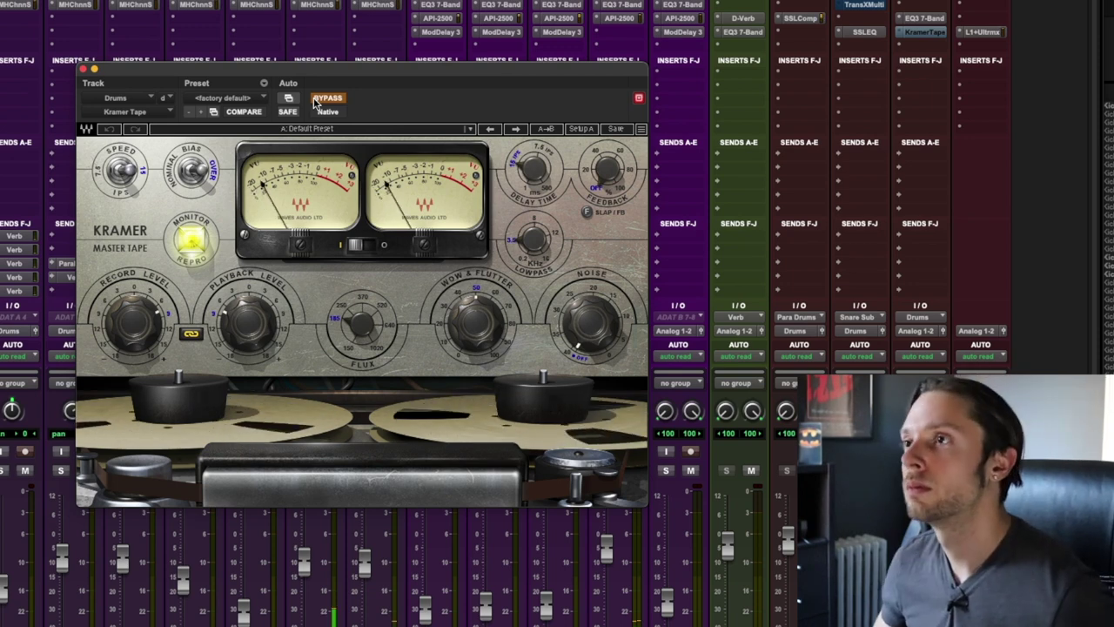
pyautogui.click(315, 101)
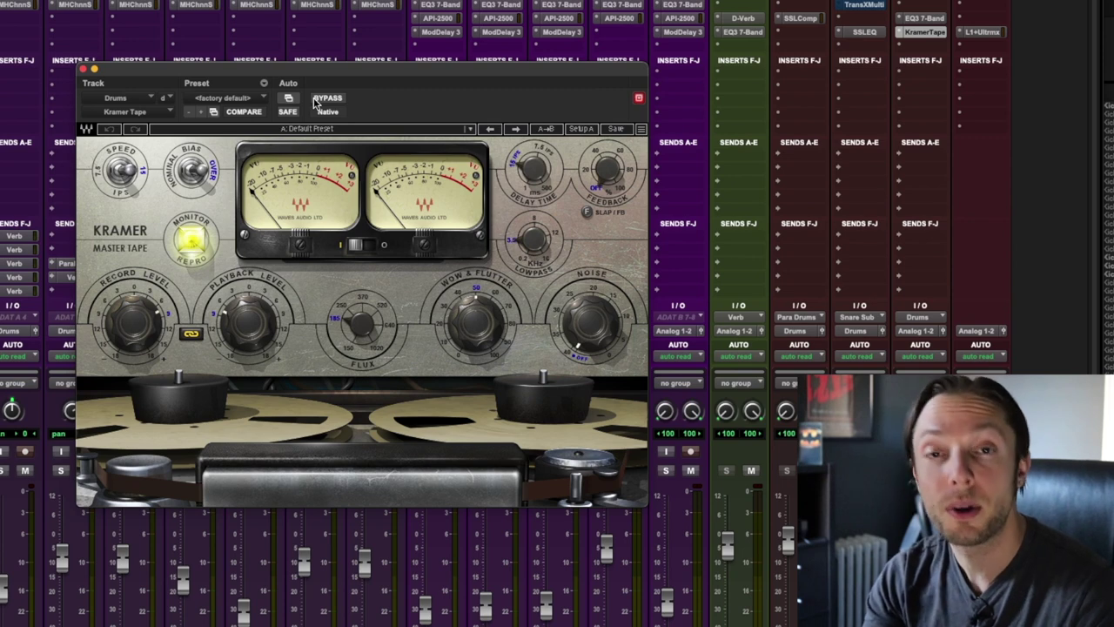
pyautogui.press('super+w')
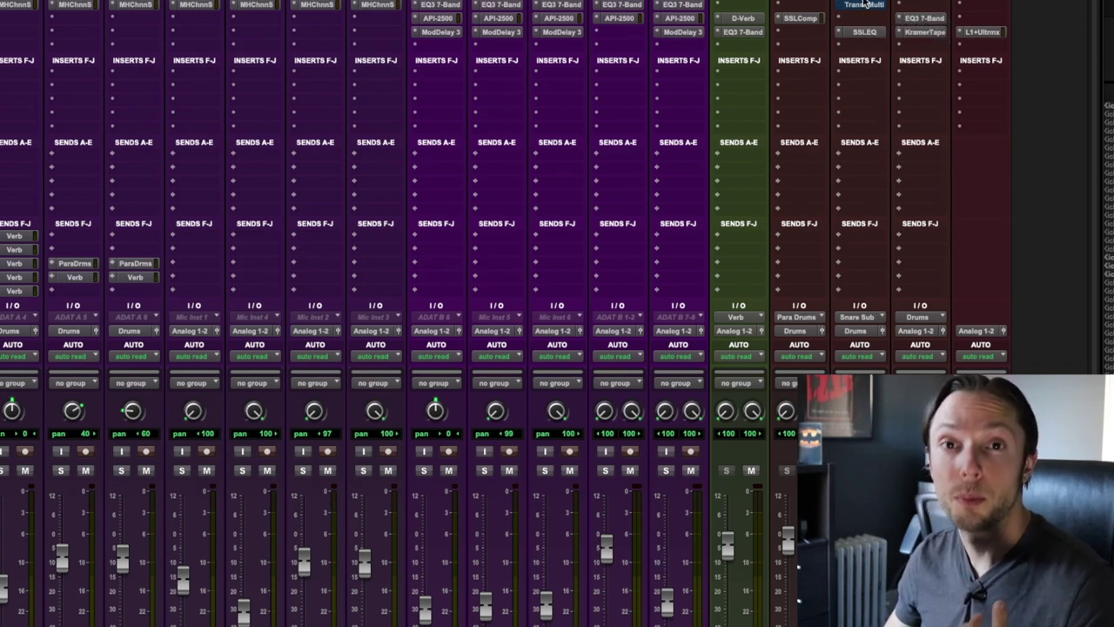
# Open the Snare Sub bus's Trans-X Multi, reposition it, and A/B it, leaving it active
pyautogui.click(878, 6)
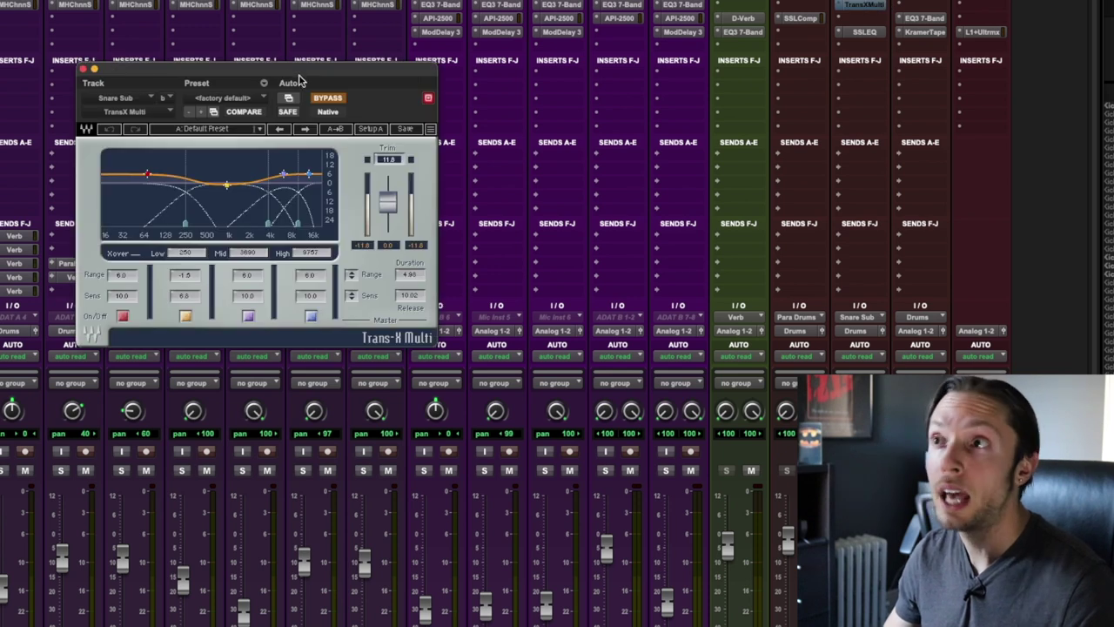
pyautogui.moveTo(285, 76); pyautogui.dragTo(304, 90)
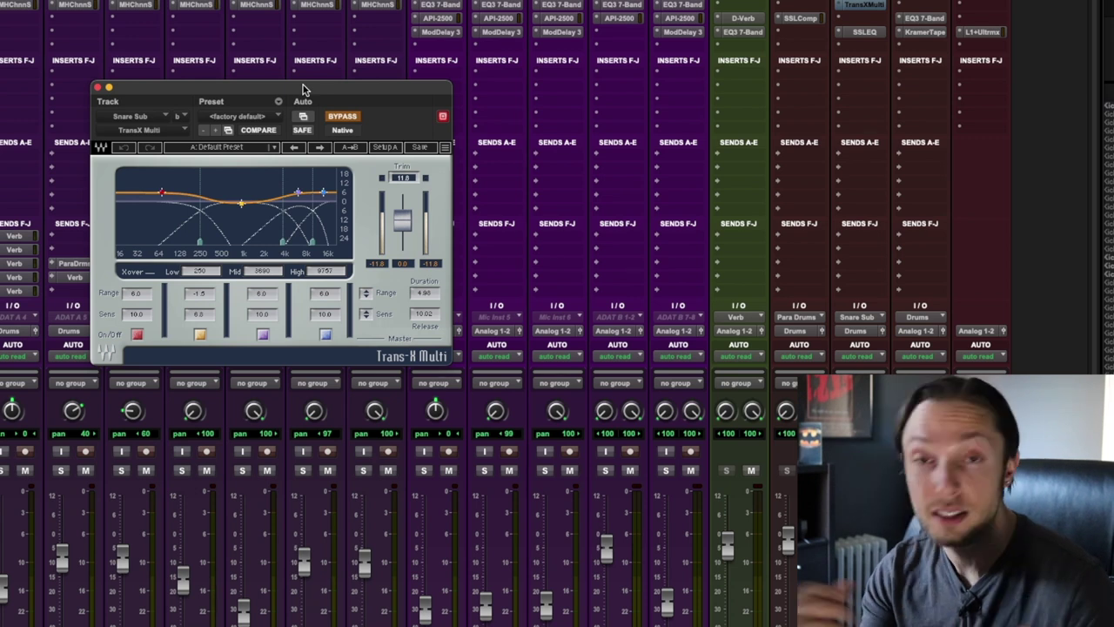
pyautogui.moveTo(303, 90); pyautogui.dragTo(338, 97)
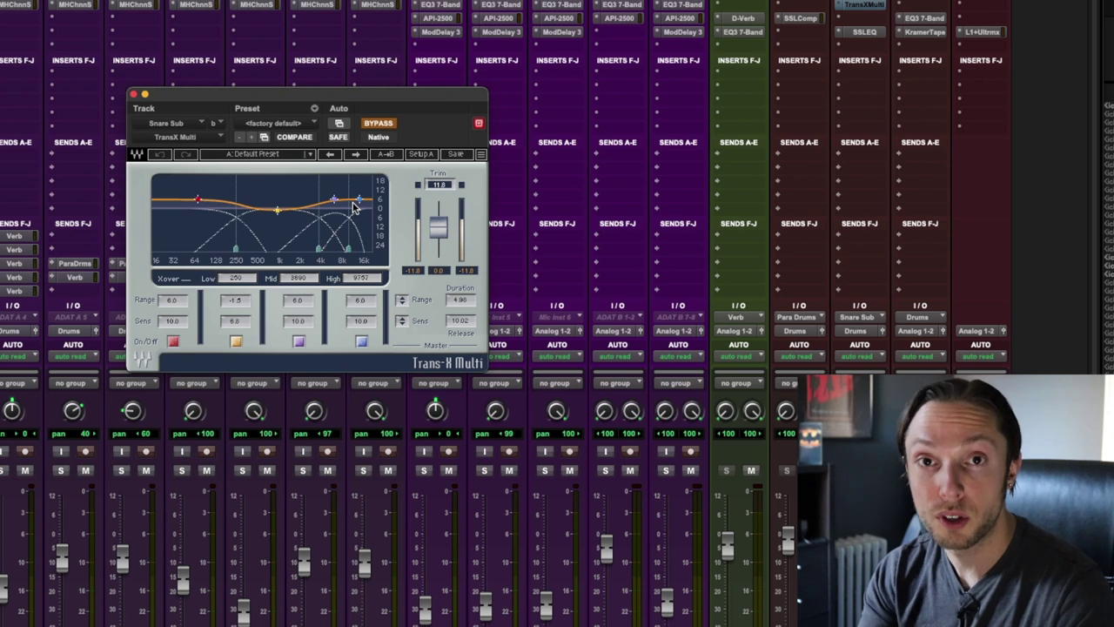
pyautogui.click(388, 124)
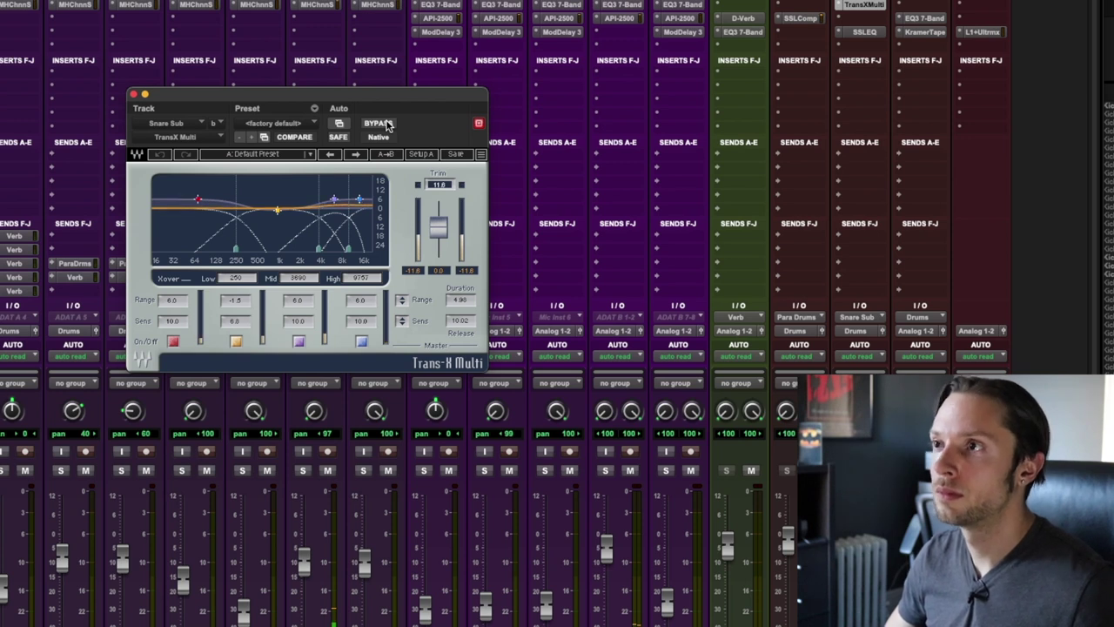
pyautogui.click(389, 124)
pyautogui.click(388, 124)
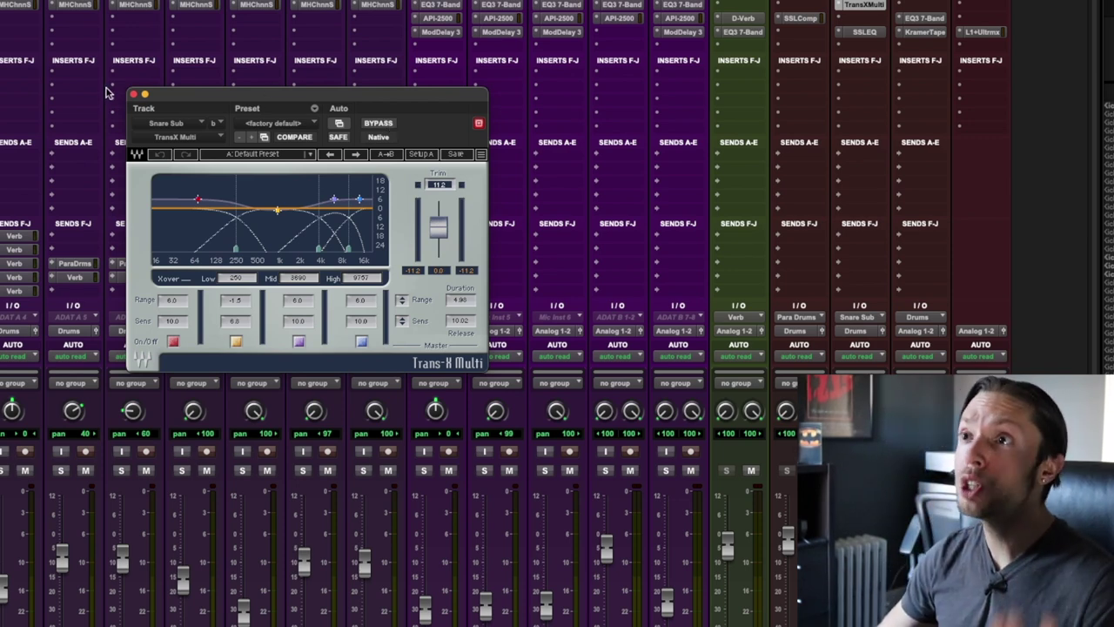
# Close the Trans-X Multi window and select the Snare Sub track among the mixer's bus strips
pyautogui.click(132, 93)
pyautogui.scroll(-5, 363, 100)
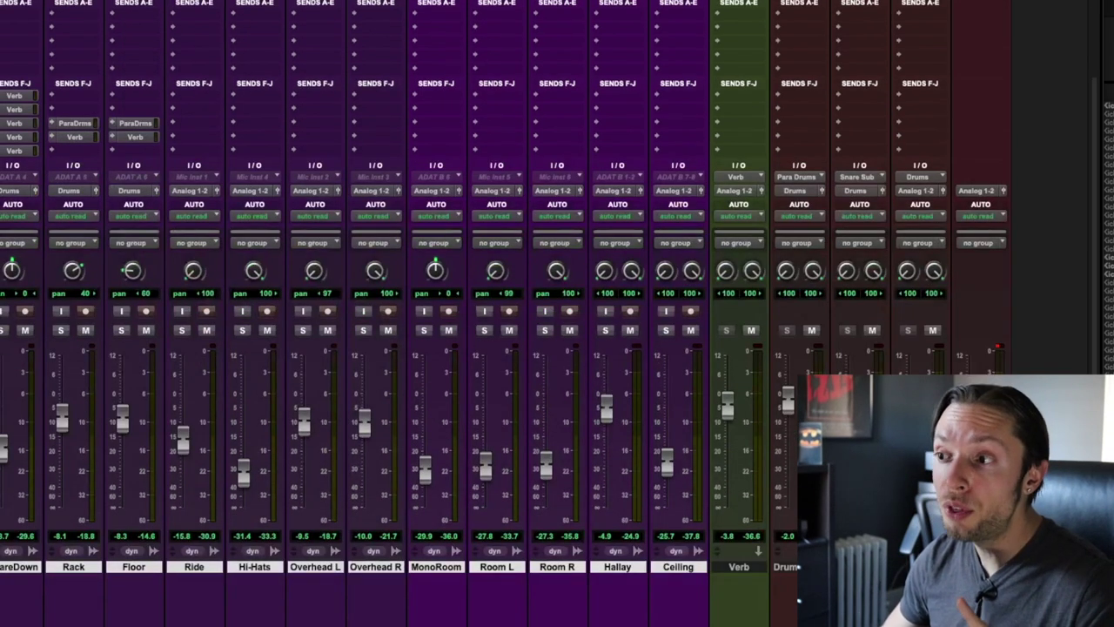
pyautogui.hscroll(-5, 487, 313)
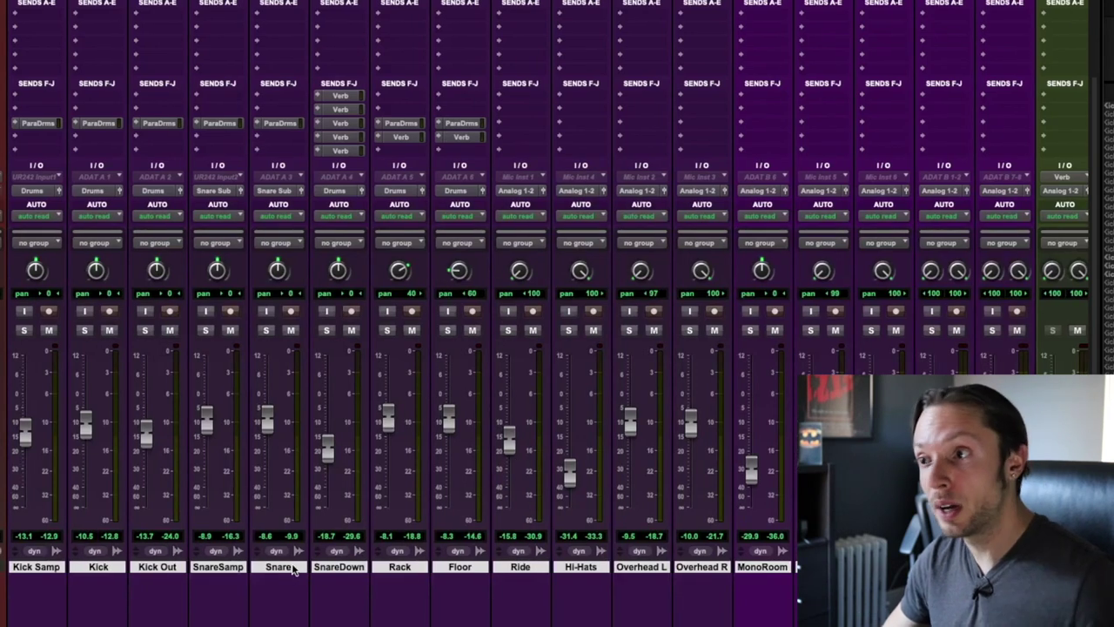
pyautogui.hscroll(8, 293, 569)
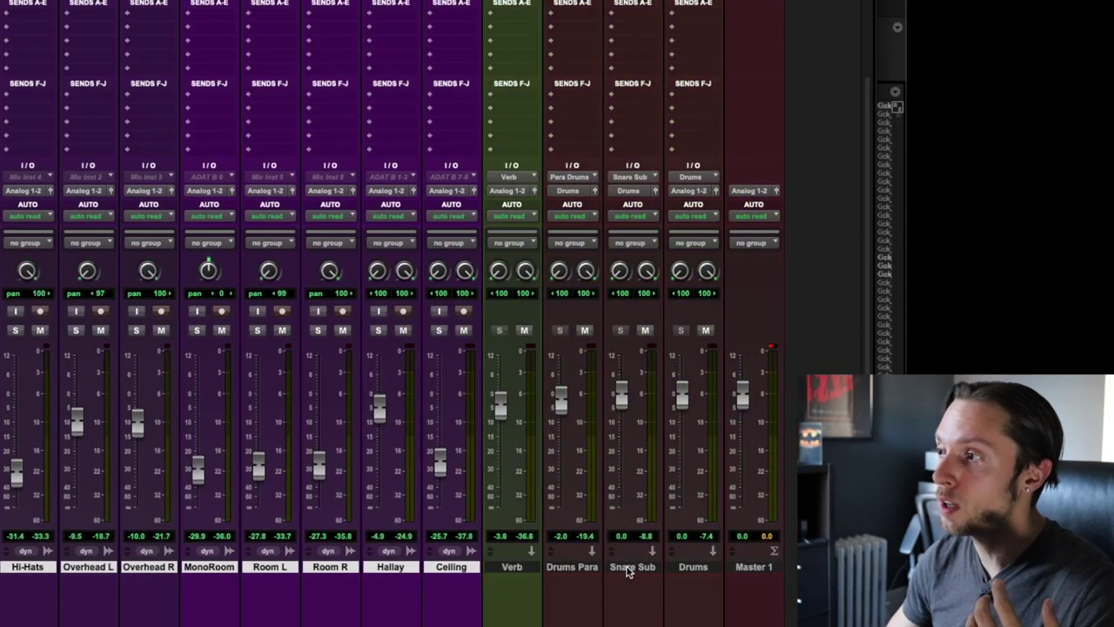
pyautogui.click(628, 568)
pyautogui.scroll(3, 414, 72)
pyautogui.scroll(-3, 414, 72)
pyautogui.scroll(3, 492, 94)
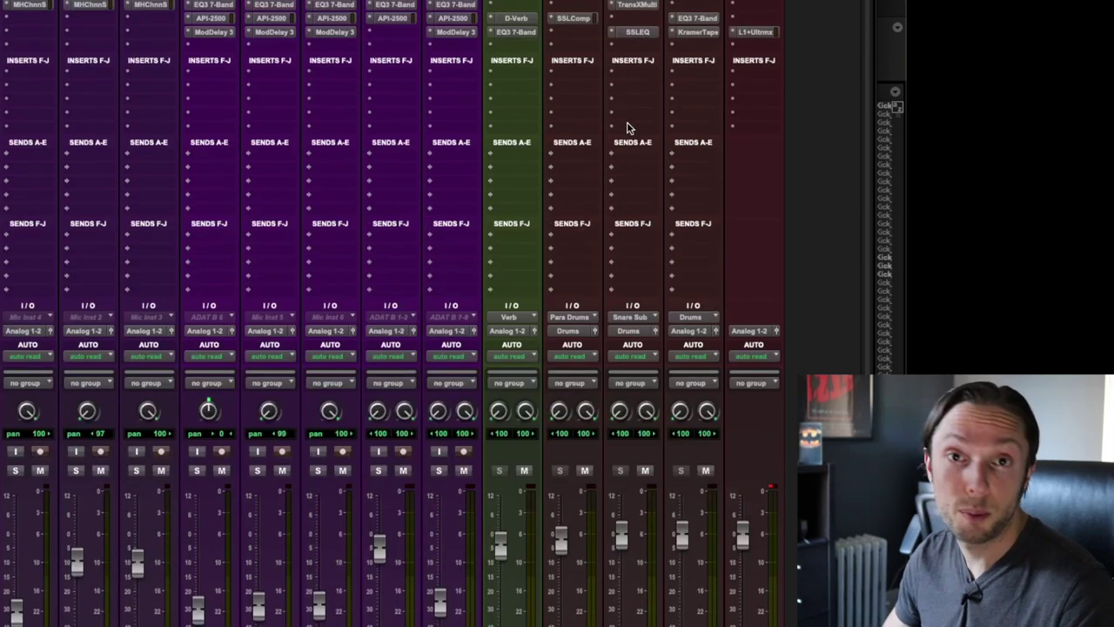
pyautogui.scroll(-3, 614, 100)
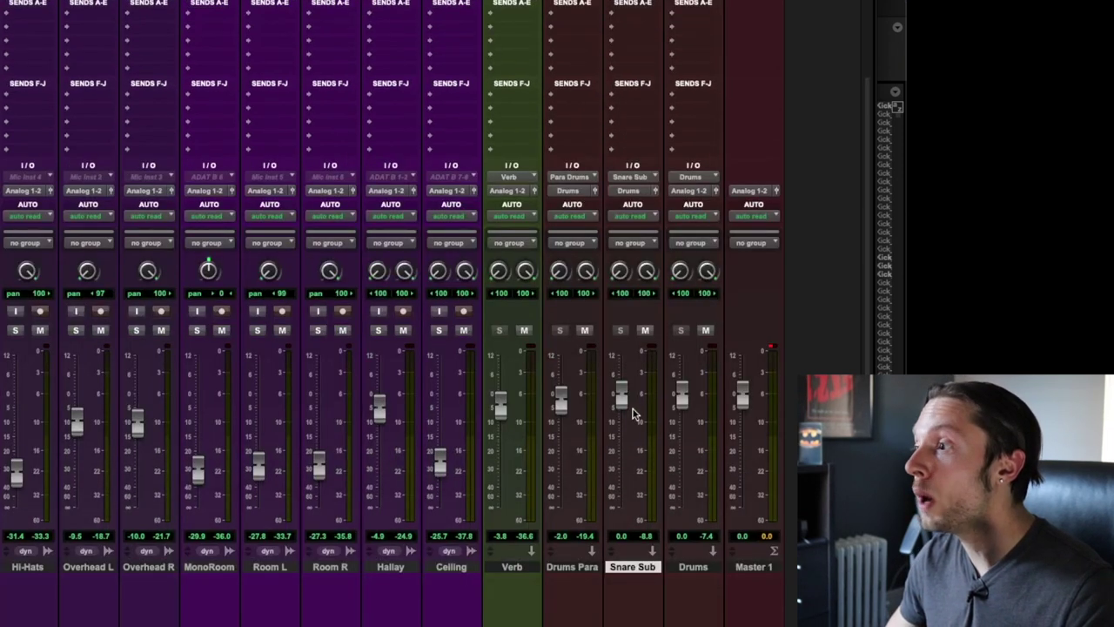
pyautogui.scroll(3, 620, 165)
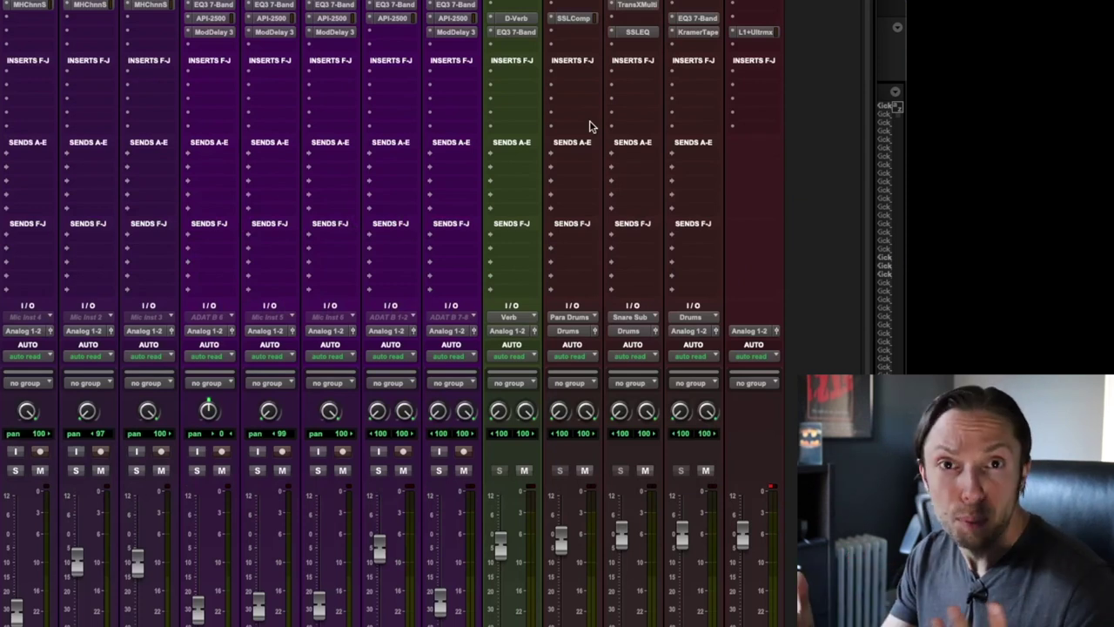